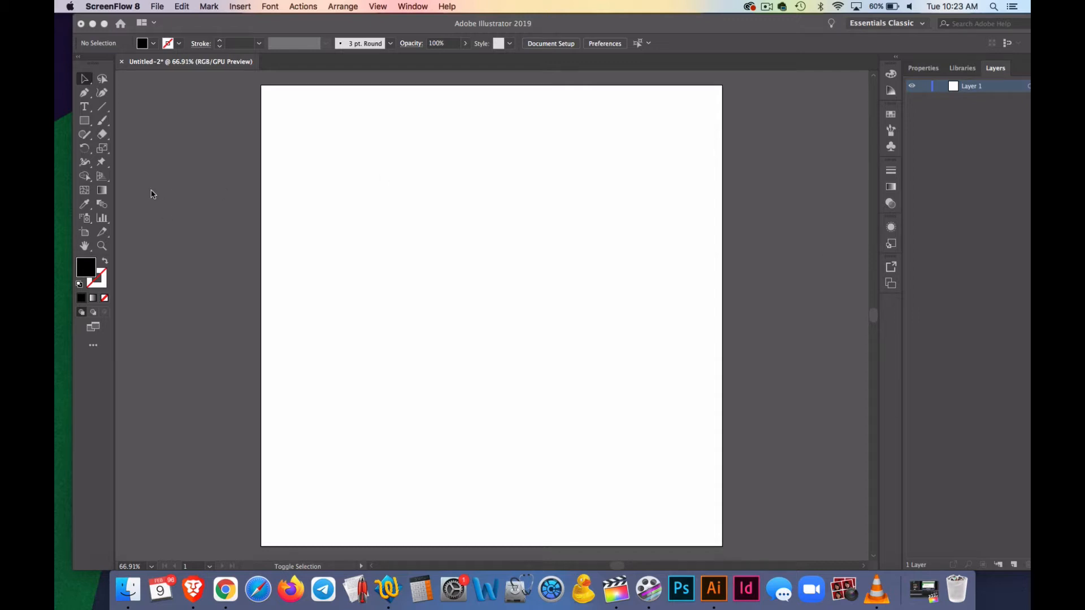
Add a point-text line near the artboard's upper left reading a sample full name followed by "- Myriad Pro", and deselect it
{"action": "left_click", "coordinate": [90, 108]}
{"action": "left_click", "coordinate": [90, 108]}
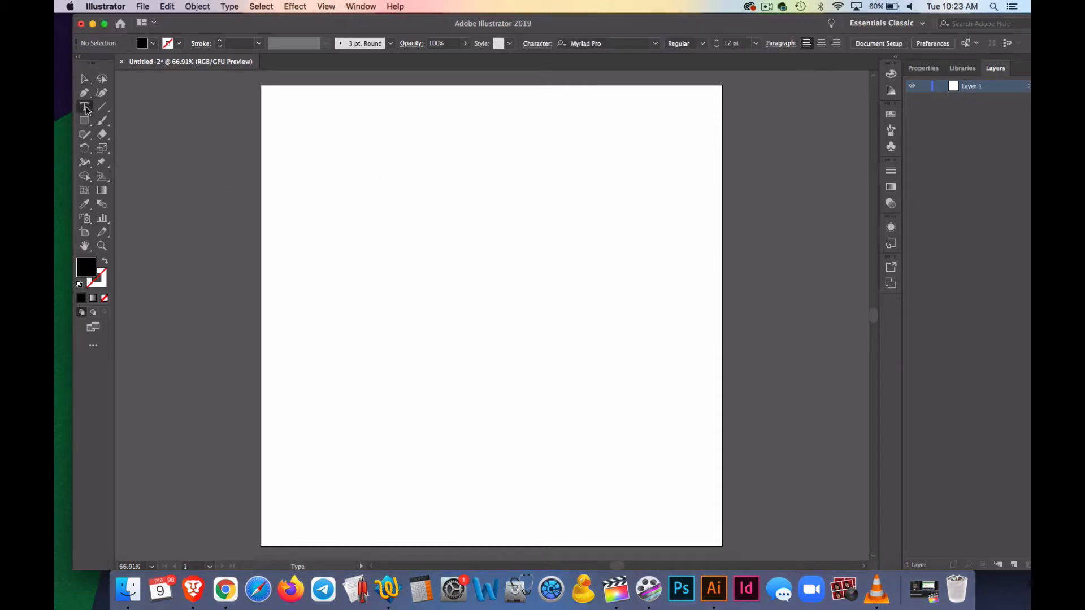
{"action": "left_click", "coordinate": [89, 108]}
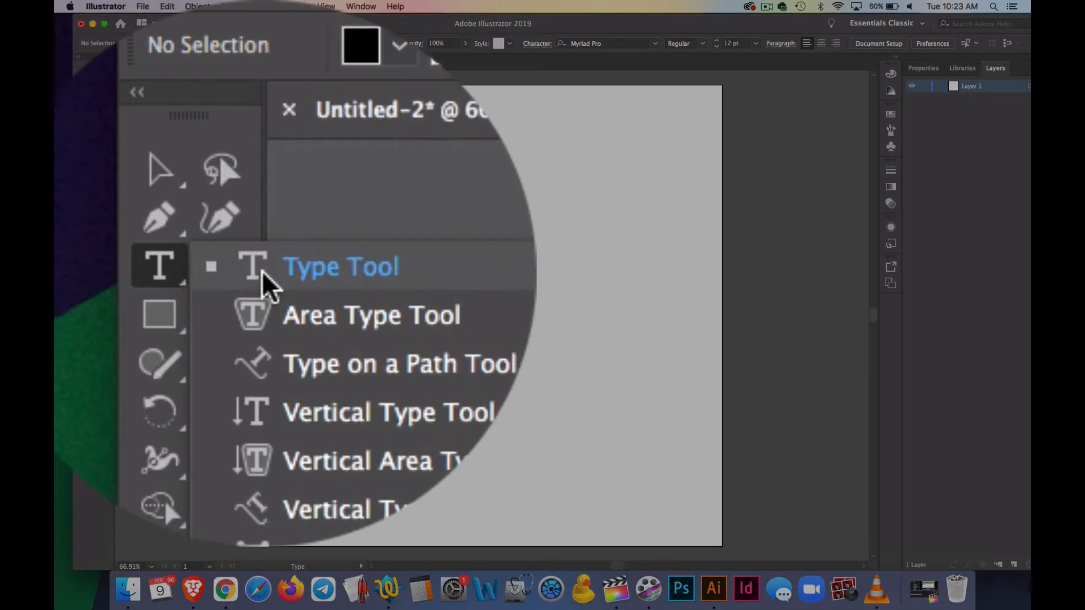
{"action": "left_click", "coordinate": [114, 108]}
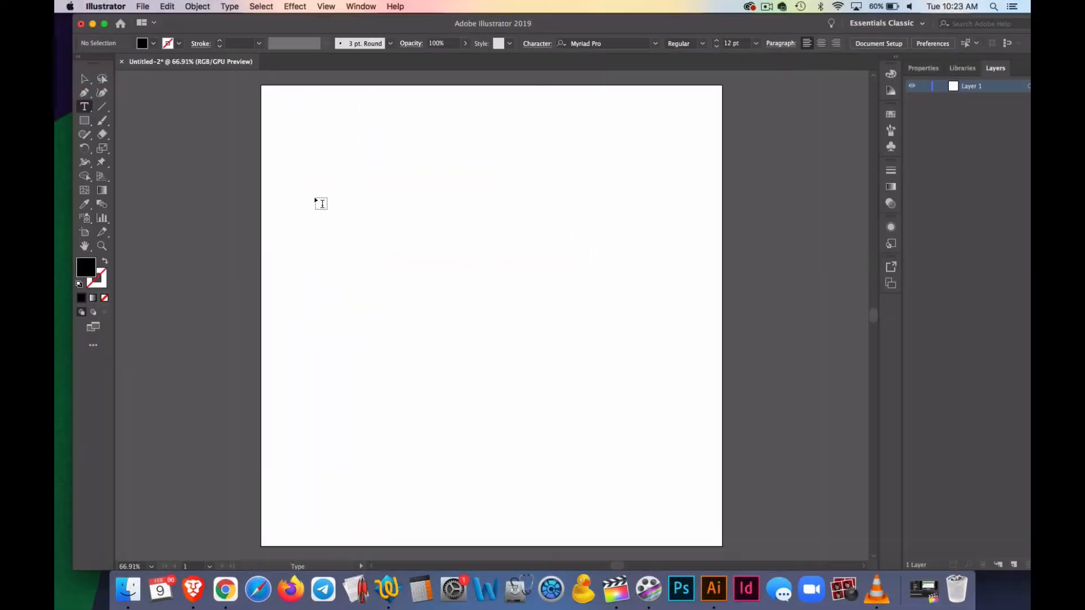
{"action": "left_click", "coordinate": [315, 197]}
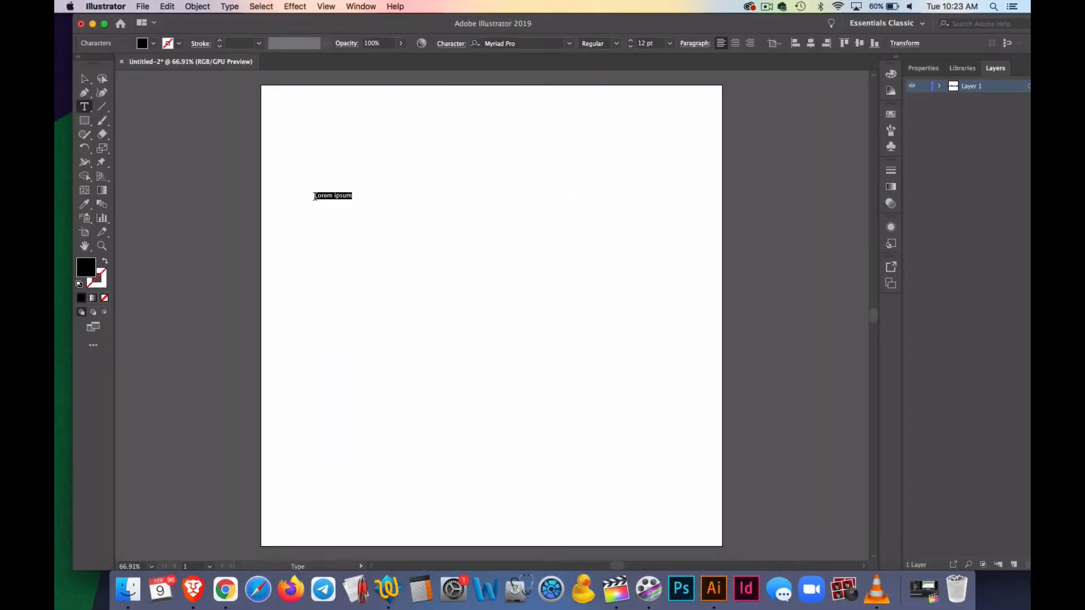
{"action": "type", "text": "Mike Smith - Myriad Pro"}
{"action": "left_click", "coordinate": [85, 79]}
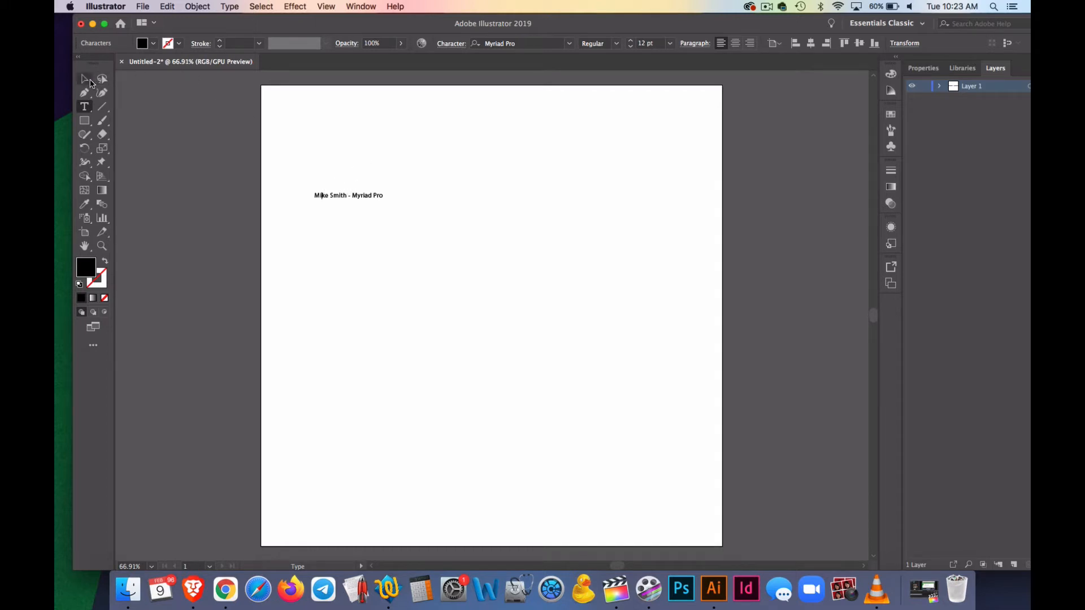
{"action": "left_click", "coordinate": [333, 196]}
{"action": "left_click", "coordinate": [177, 130]}
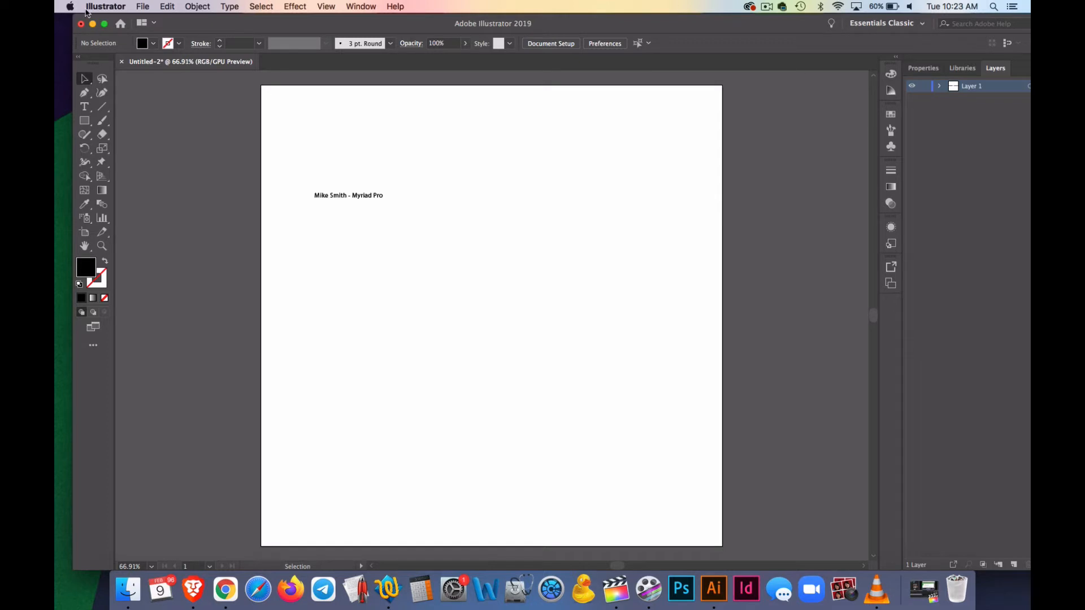
Reposition the application window so its whole width fits on screen, and expand and collapse Layer 1
{"action": "left_click_drag", "start_coordinate": [74, 17], "coordinate": [93, 25]}
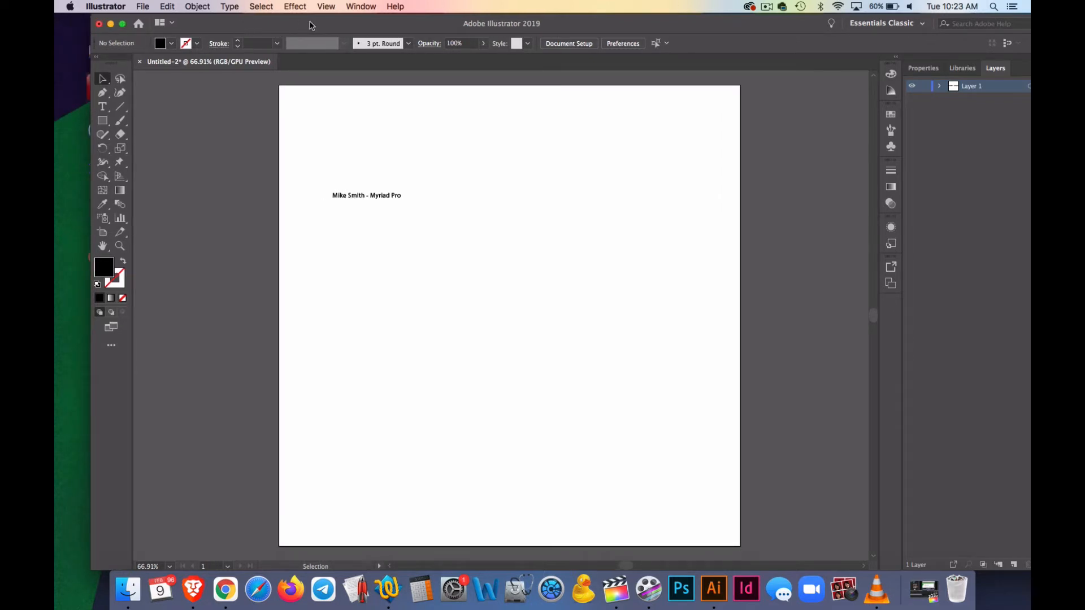
{"action": "left_click_drag", "start_coordinate": [300, 24], "coordinate": [254, 25]}
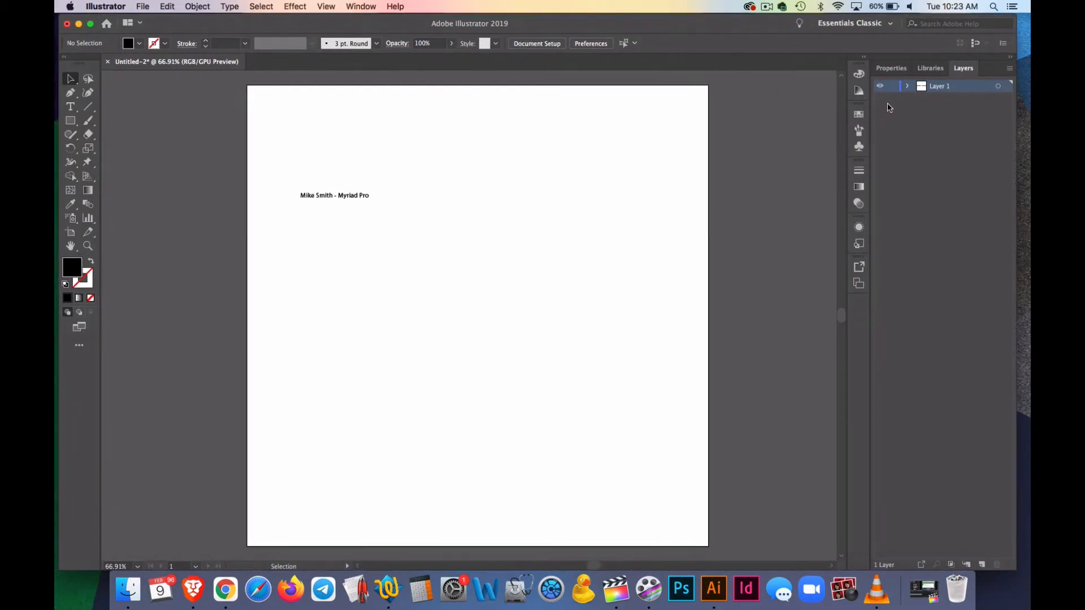
{"action": "left_click", "coordinate": [908, 88]}
{"action": "left_click", "coordinate": [909, 88]}
Try to enlarge the text line by stretching it without constrained proportions, and undo the stretch
{"action": "left_click", "coordinate": [320, 197]}
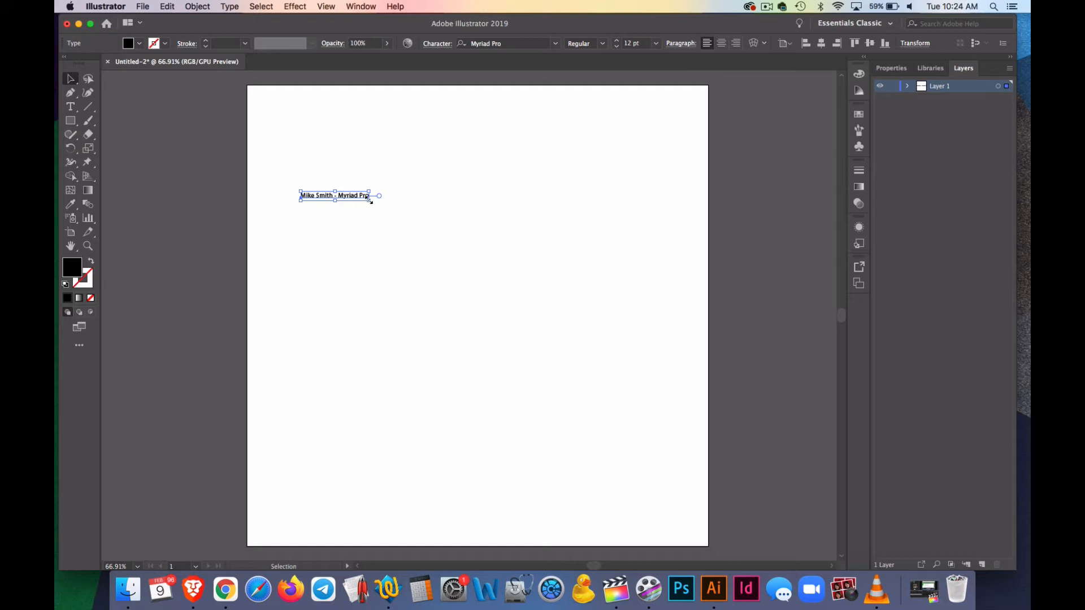
{"action": "left_click_drag", "start_coordinate": [370, 200], "coordinate": [543, 408]}
{"action": "left_click", "coordinate": [571, 455]}
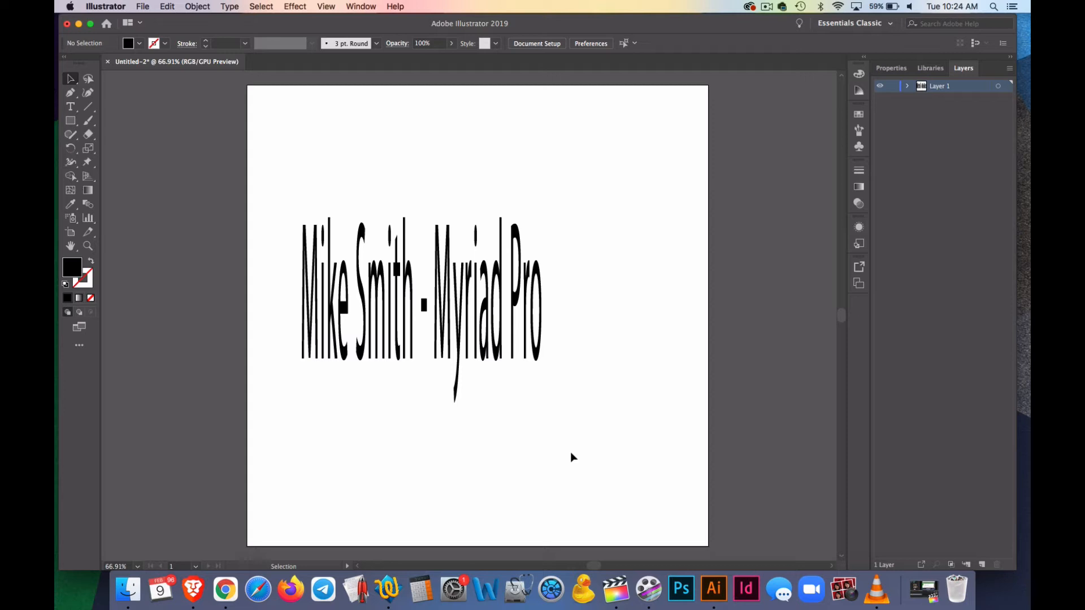
{"action": "key", "text": "super+z"}
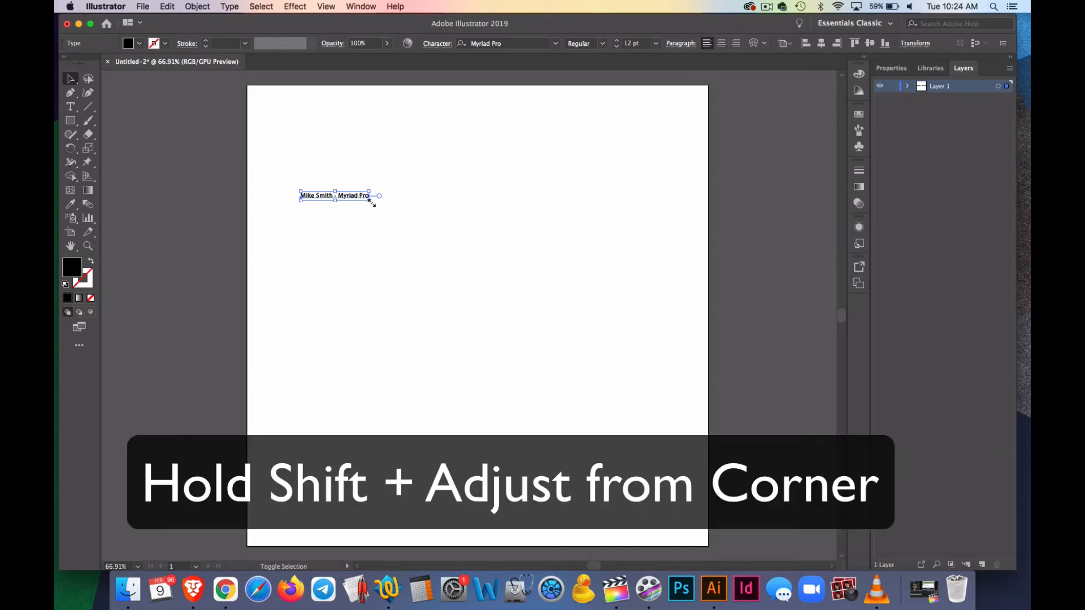
Enlarge the text line proportionally to about 66 pt and move it up towards the artboard's upper edge
{"action": "left_click_drag", "start_coordinate": [371, 200], "coordinate": [680, 268]}
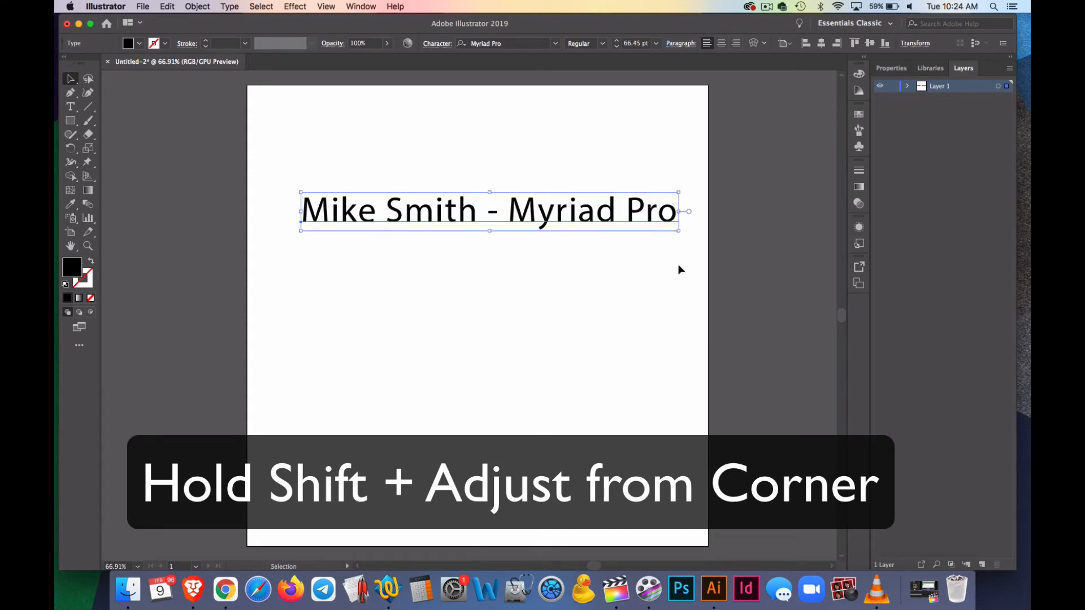
{"action": "left_click", "coordinate": [473, 177]}
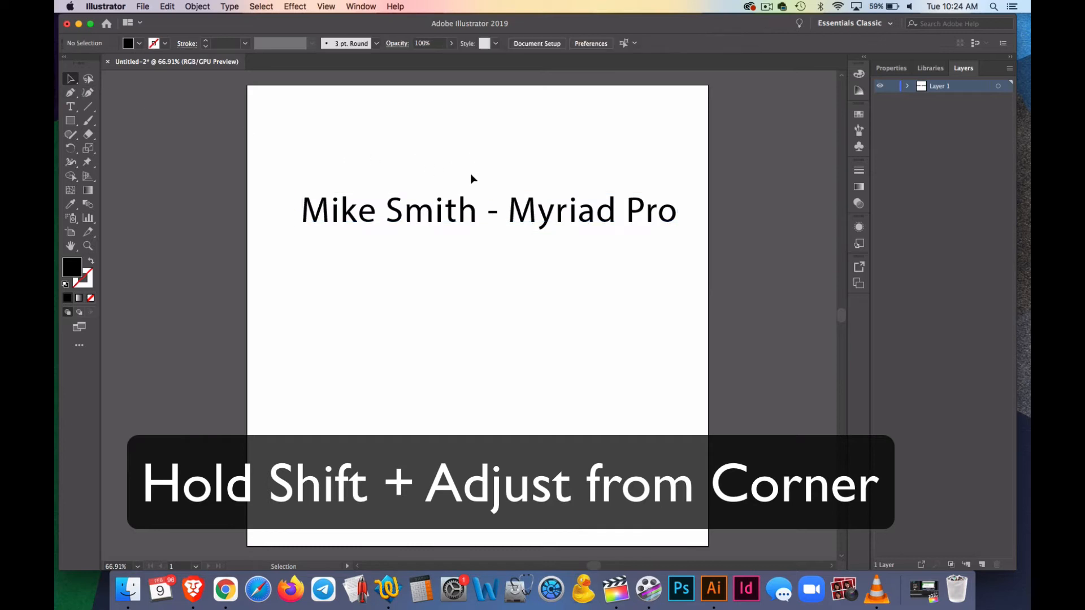
{"action": "left_click", "coordinate": [425, 204]}
{"action": "left_click", "coordinate": [401, 191]}
{"action": "left_click_drag", "start_coordinate": [415, 215], "coordinate": [399, 157]}
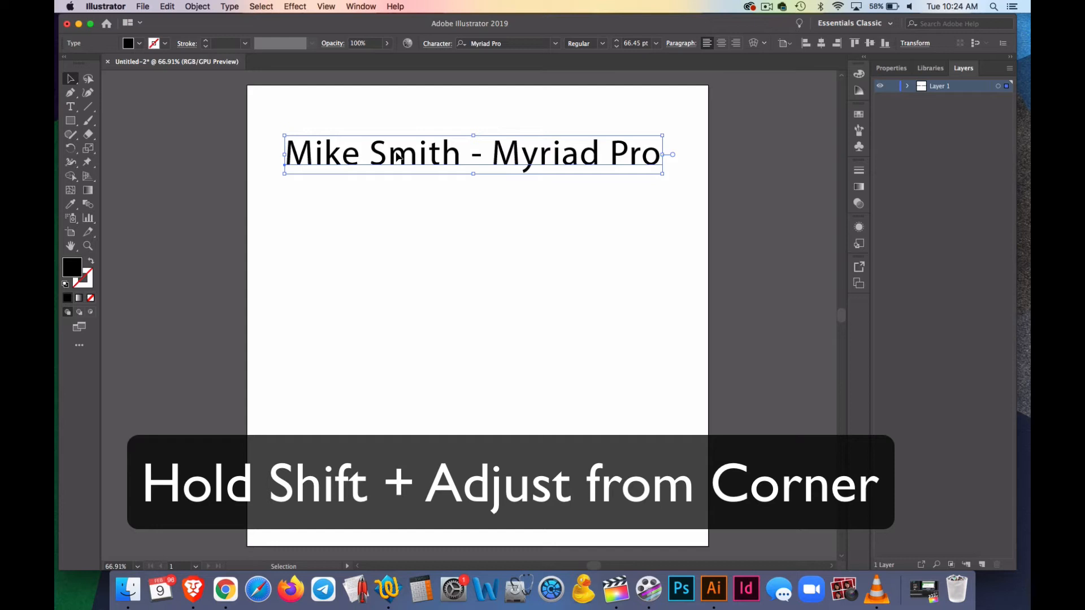
{"action": "left_click", "coordinate": [399, 213]}
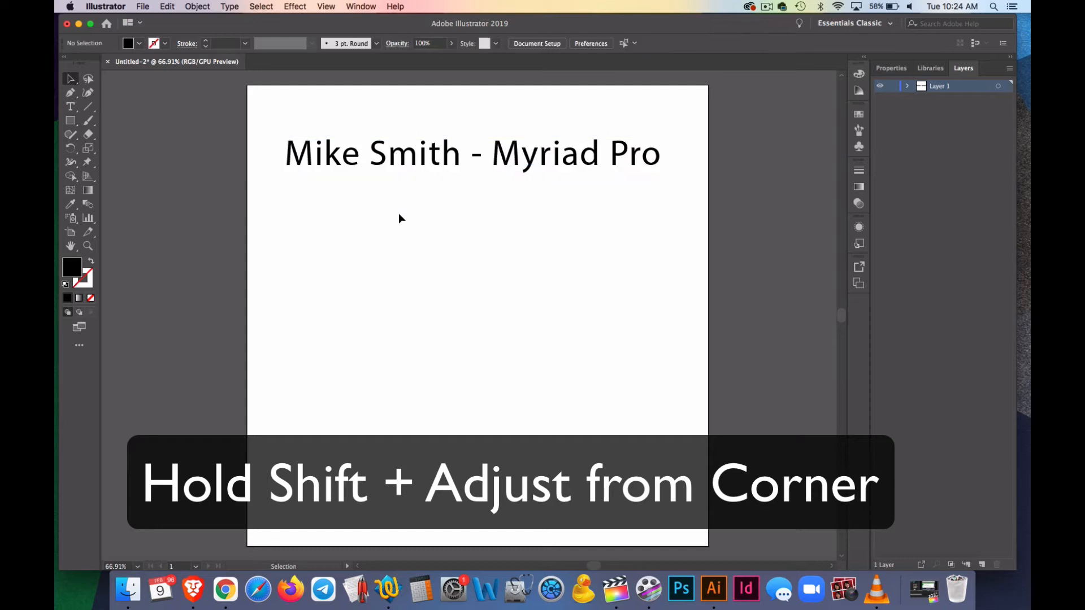
{"action": "key", "text": "super+z"}
{"action": "key", "text": "super+shift+z"}
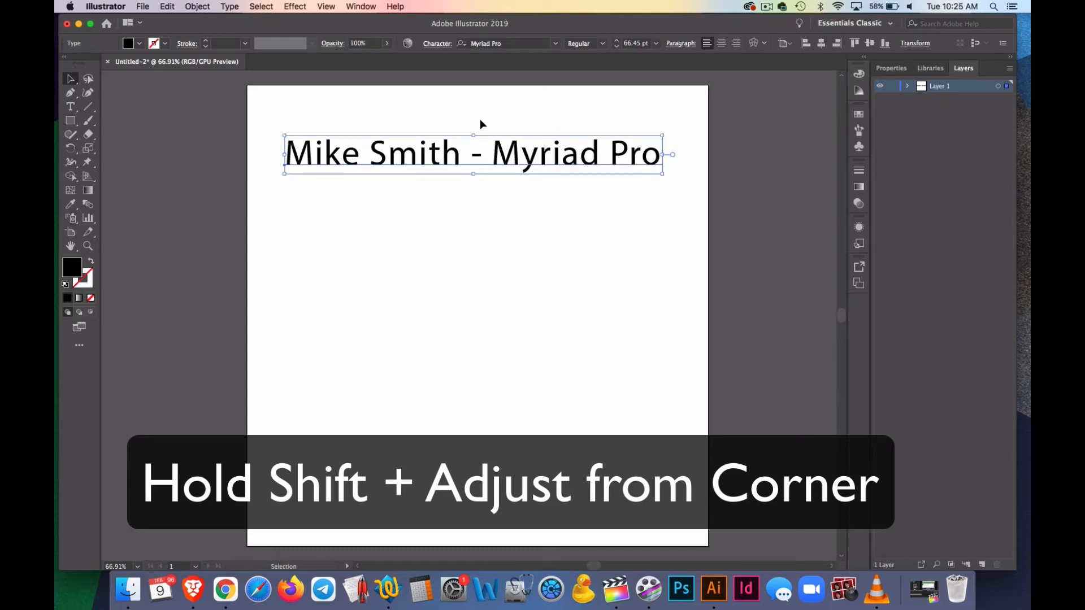
Scale the text line up slightly more, keeping its proportions, and shift it towards the artboard's upper-left corner
{"action": "left_click_drag", "start_coordinate": [662, 173], "coordinate": [700, 203]}
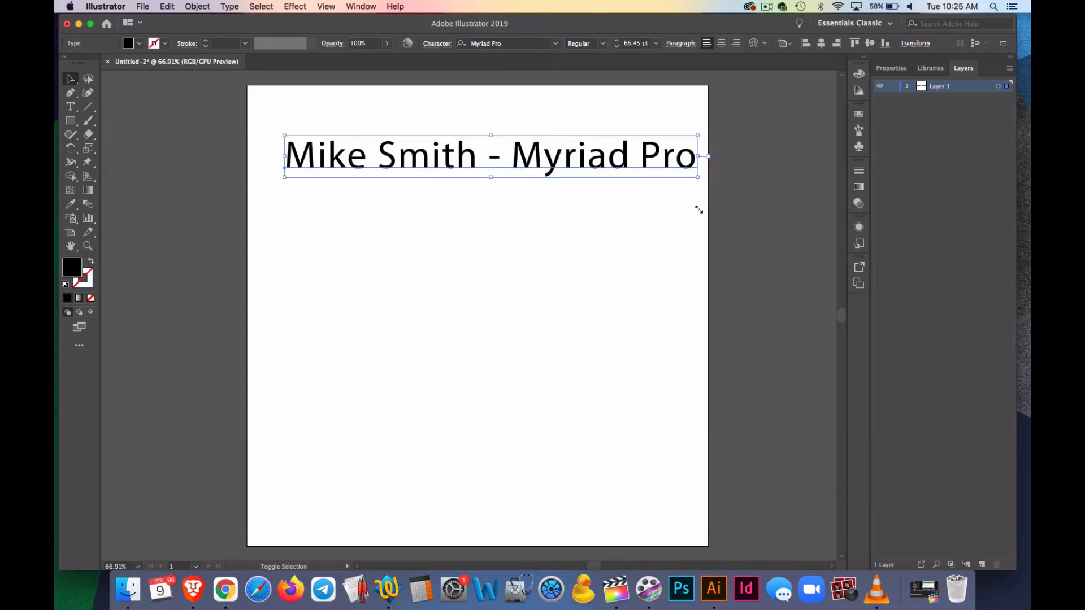
{"action": "left_click_drag", "start_coordinate": [433, 172], "coordinate": [410, 157]}
{"action": "left_click", "coordinate": [362, 227]}
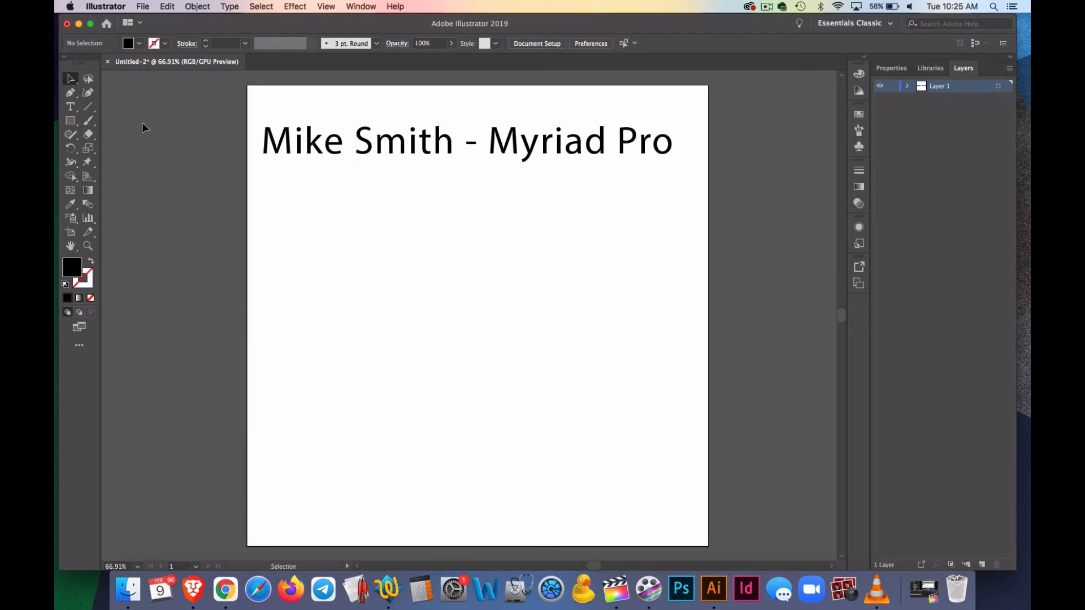
Add a second text object below the first line containing only the first name in capitals
{"action": "left_click", "coordinate": [70, 108]}
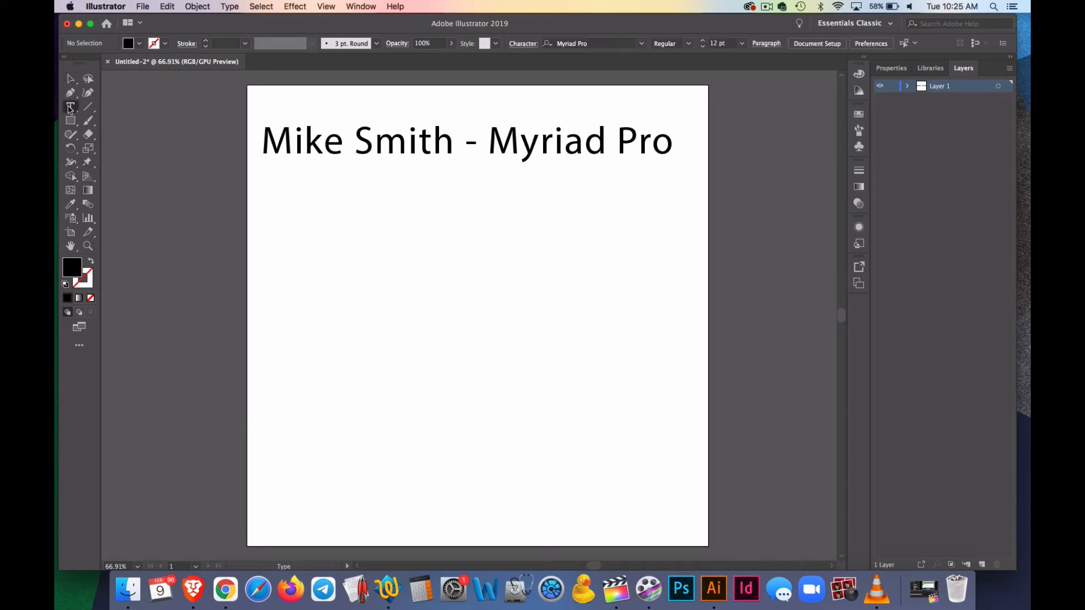
{"action": "left_click", "coordinate": [300, 237]}
{"action": "type", "text": "MIKE"}
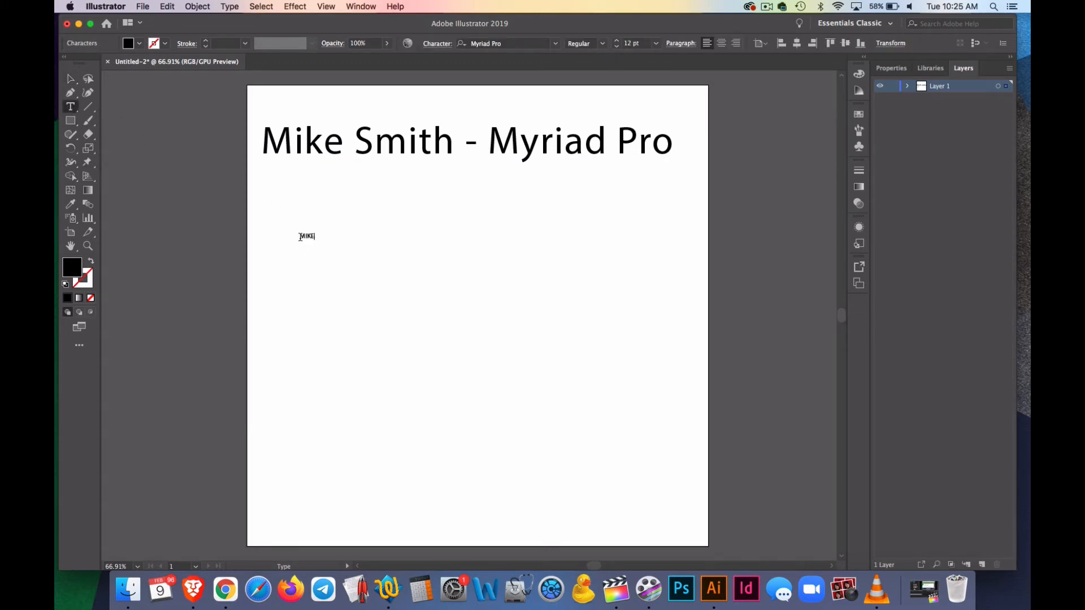
{"action": "left_click", "coordinate": [70, 78]}
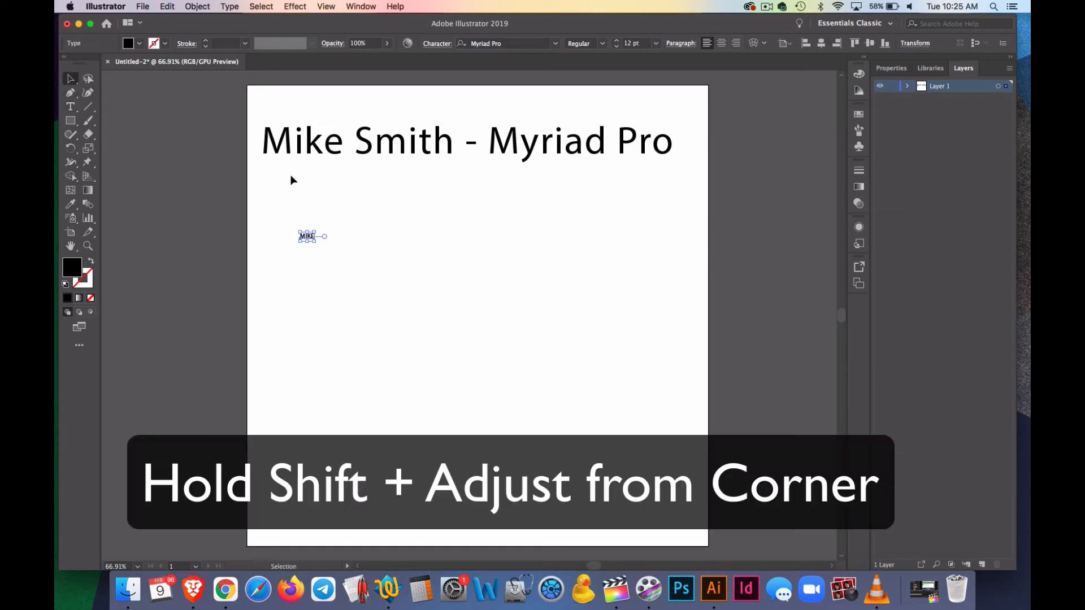
Enlarge the capitalised name proportionally to about 126 pt and align its left edge beneath the first text line
{"action": "left_click_drag", "start_coordinate": [318, 242], "coordinate": [485, 331]}
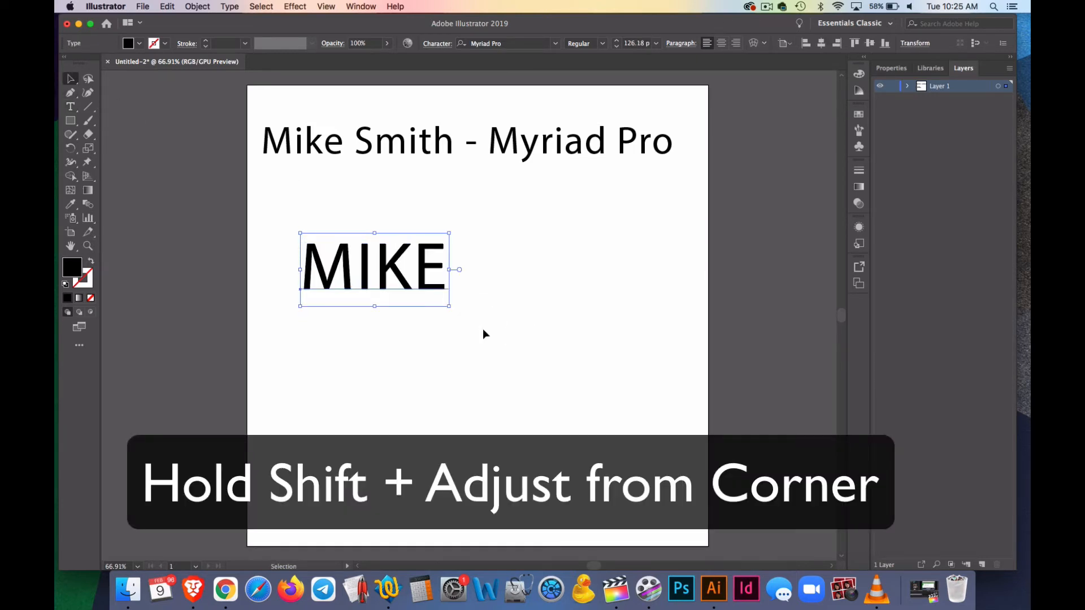
{"action": "left_click", "coordinate": [341, 225]}
{"action": "left_click_drag", "start_coordinate": [343, 278], "coordinate": [303, 232]}
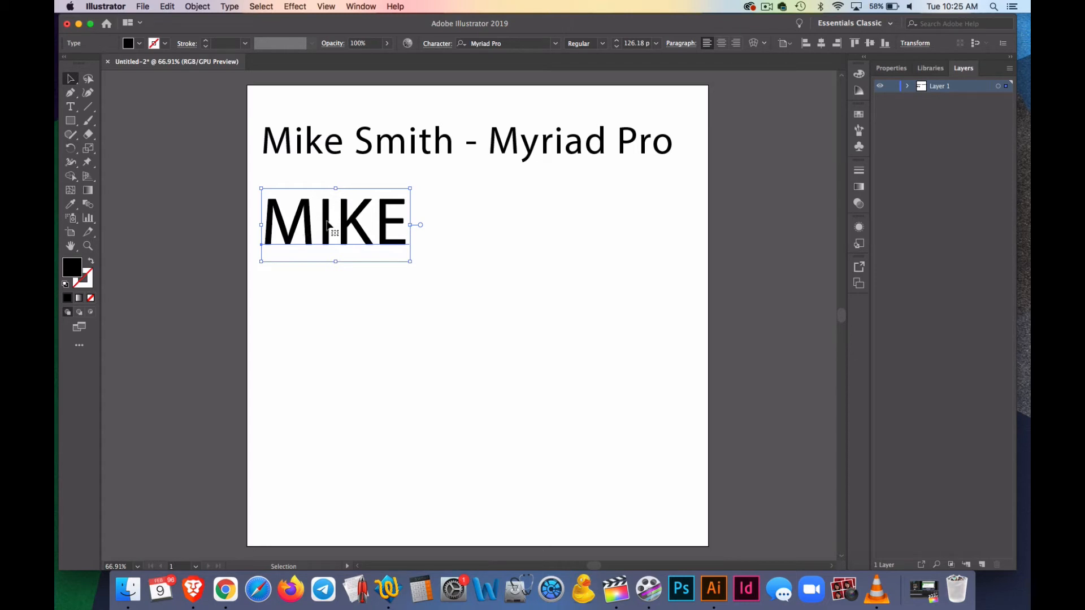
Set the tracking of the capitalised name to 200
{"action": "left_click", "coordinate": [440, 45]}
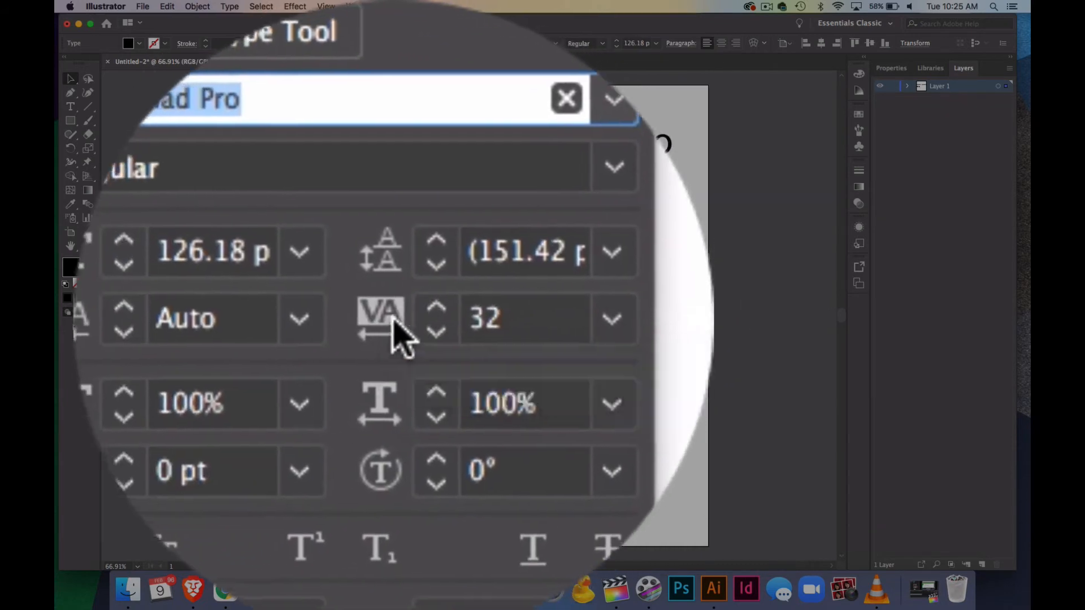
{"action": "left_click", "coordinate": [390, 320]}
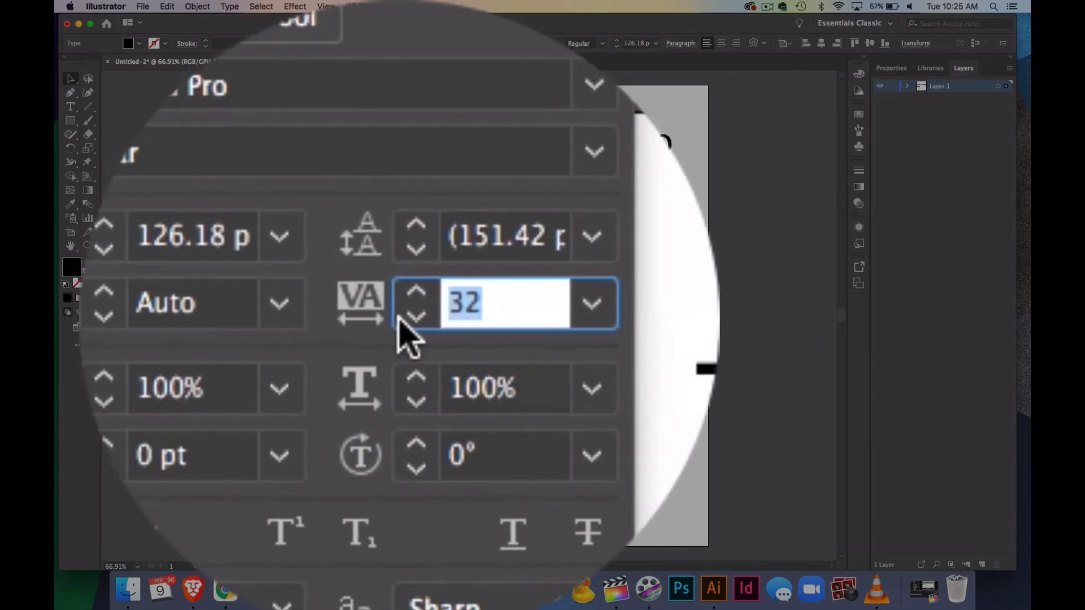
{"action": "left_click", "coordinate": [414, 319]}
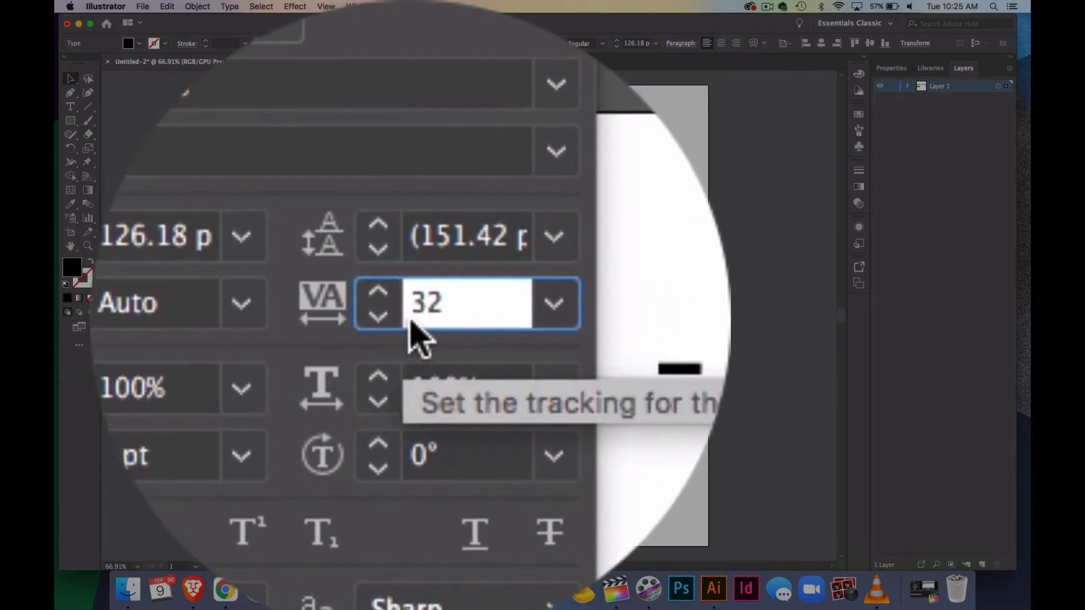
{"action": "left_click", "coordinate": [404, 317]}
{"action": "left_click", "coordinate": [403, 126]}
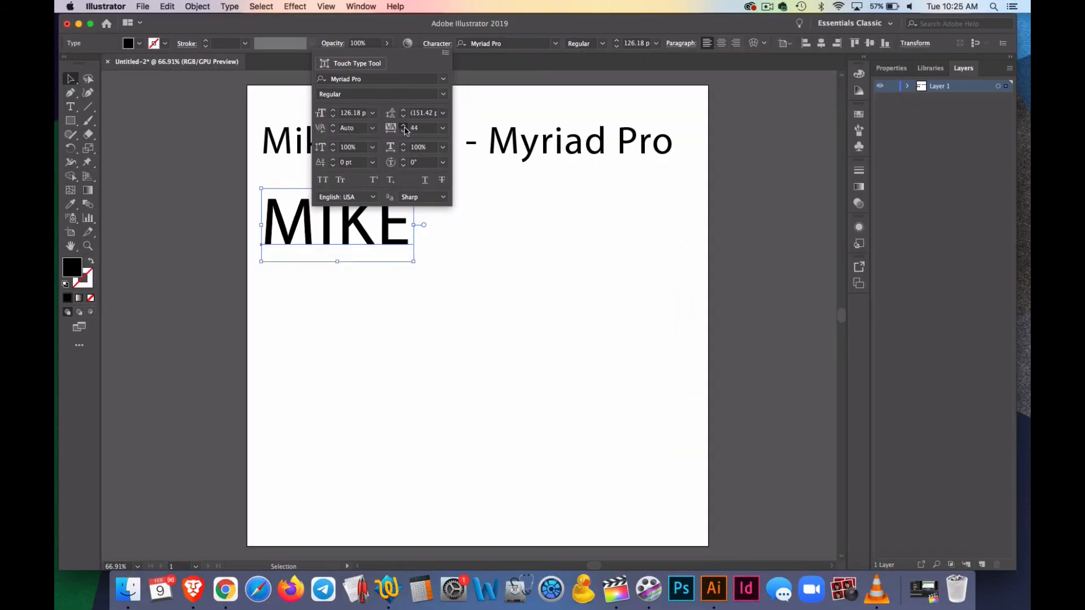
{"action": "left_click", "coordinate": [415, 128]}
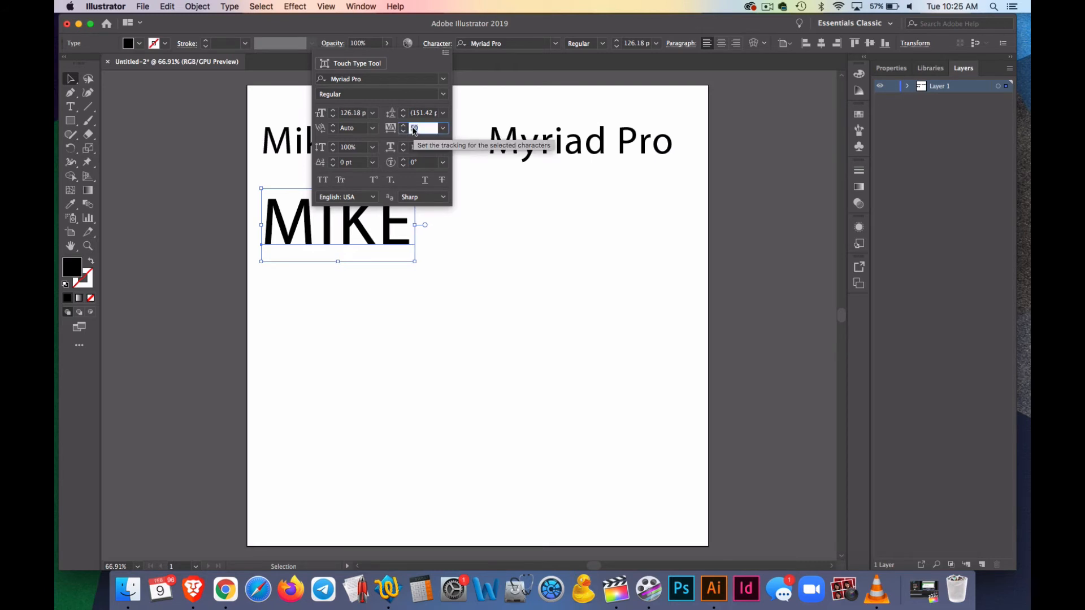
{"action": "type", "text": "200"}
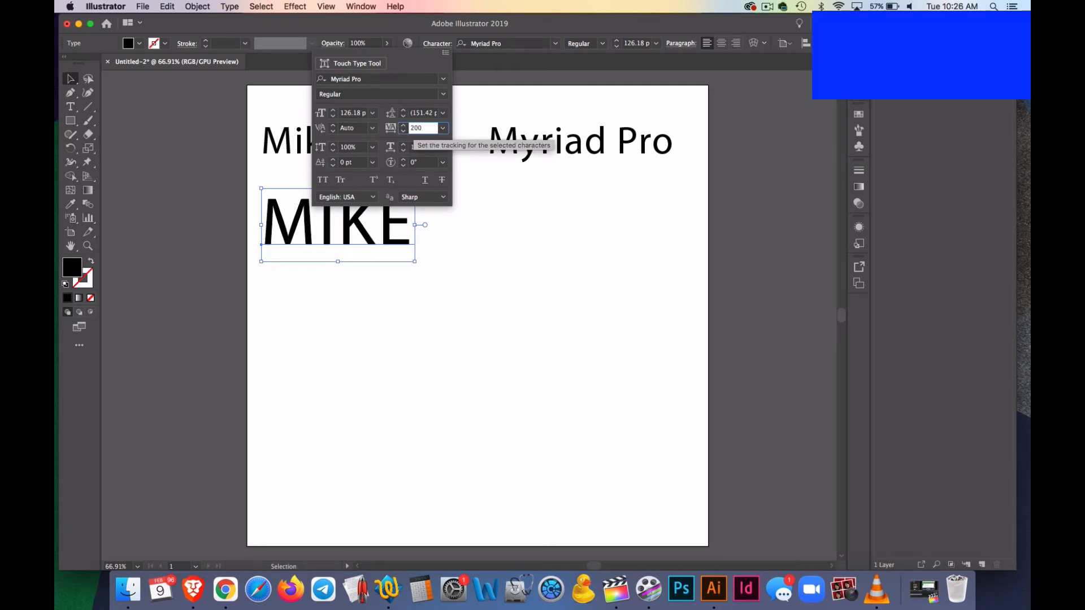
{"action": "key", "text": "Return"}
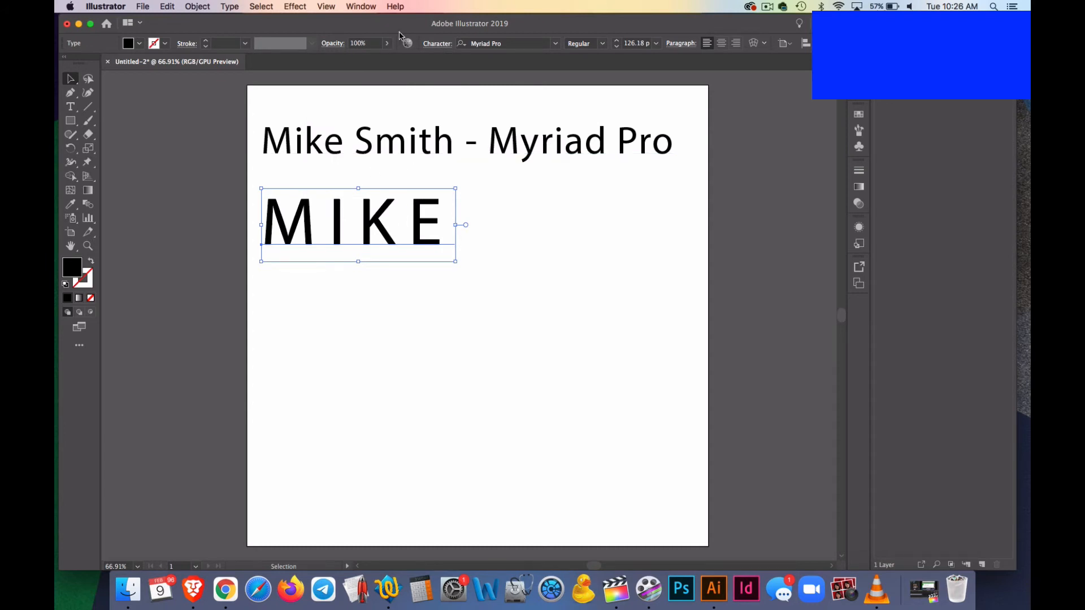
Increase the tracking of the capitalised name in small increments to 269
{"action": "left_click", "coordinate": [428, 45]}
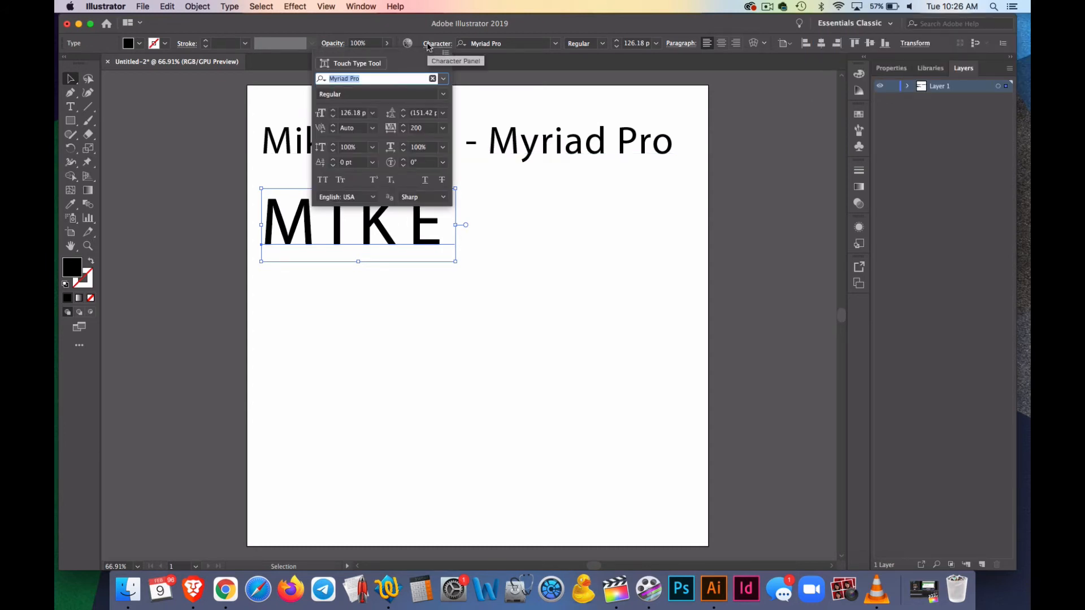
{"action": "left_click", "coordinate": [404, 126]}
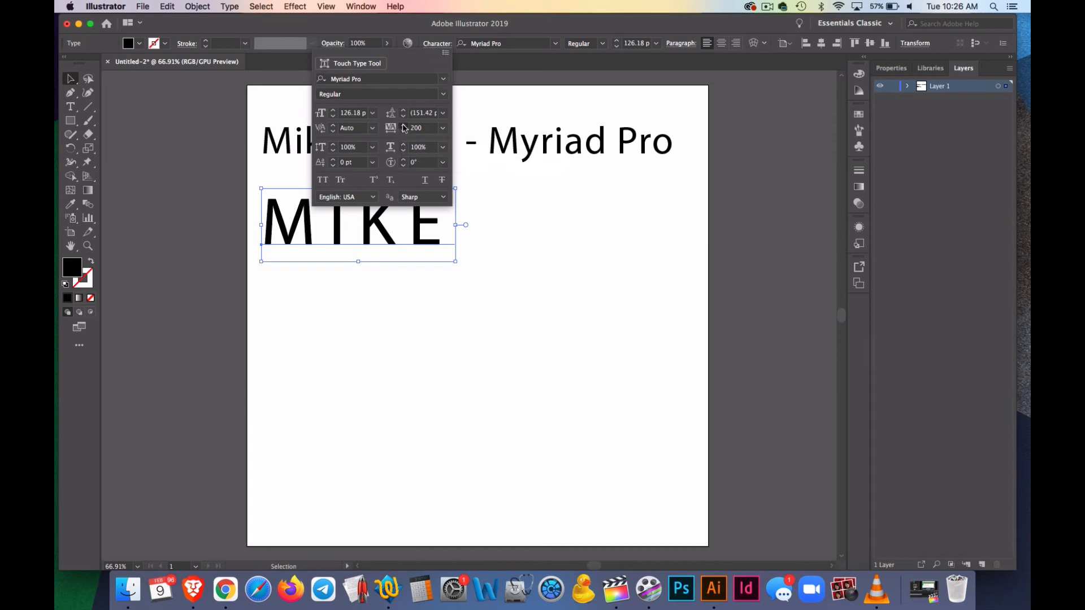
{"action": "left_click", "coordinate": [403, 125]}
{"action": "left_click", "coordinate": [404, 126]}
{"action": "left_click", "coordinate": [404, 126]}
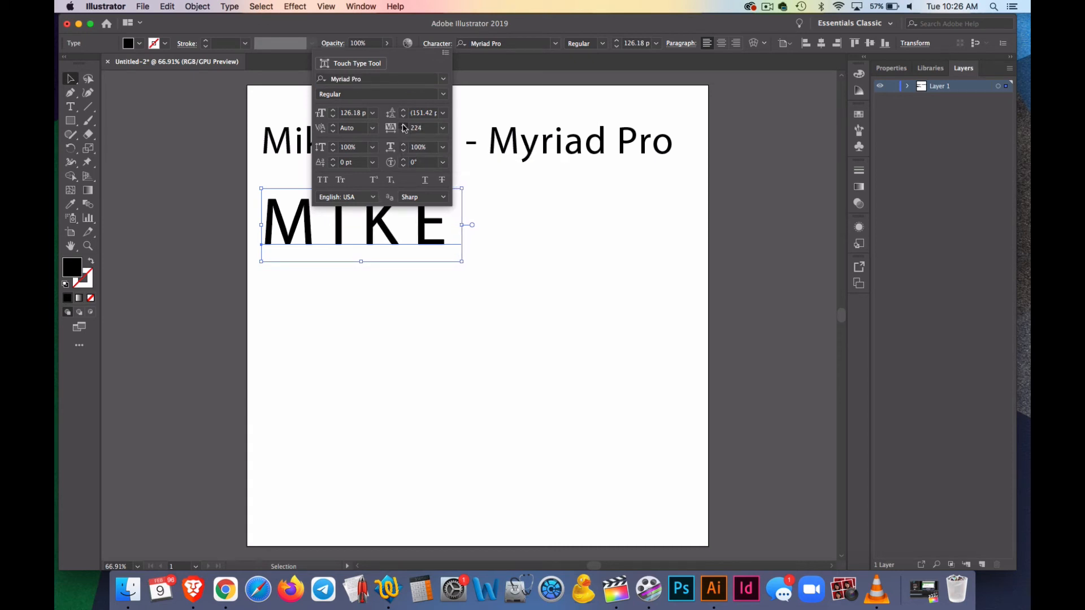
{"action": "left_click", "coordinate": [405, 126]}
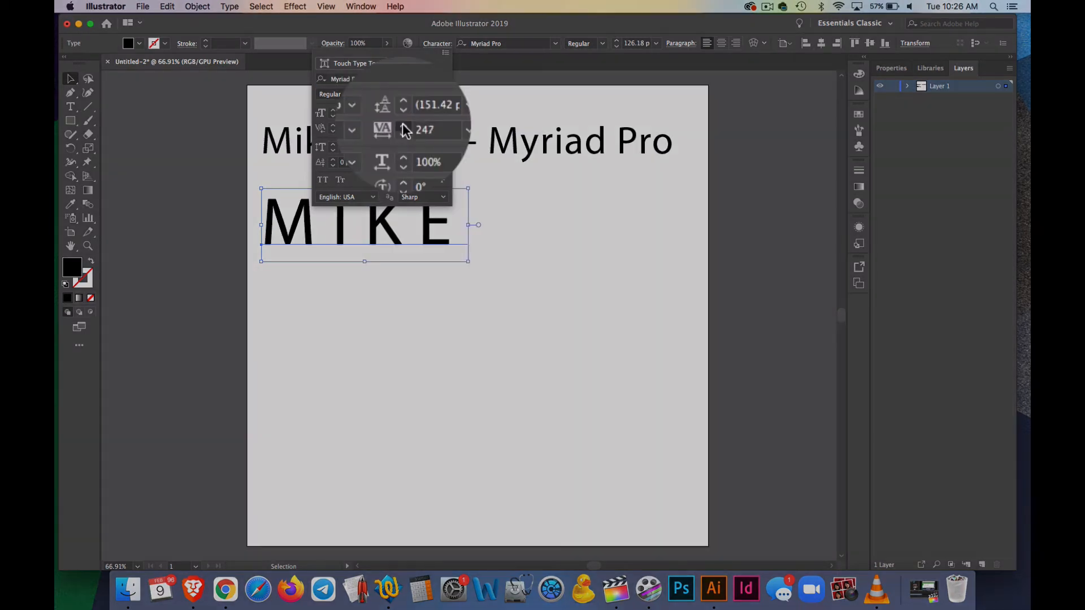
{"action": "left_click", "coordinate": [403, 126]}
{"action": "left_click", "coordinate": [404, 126]}
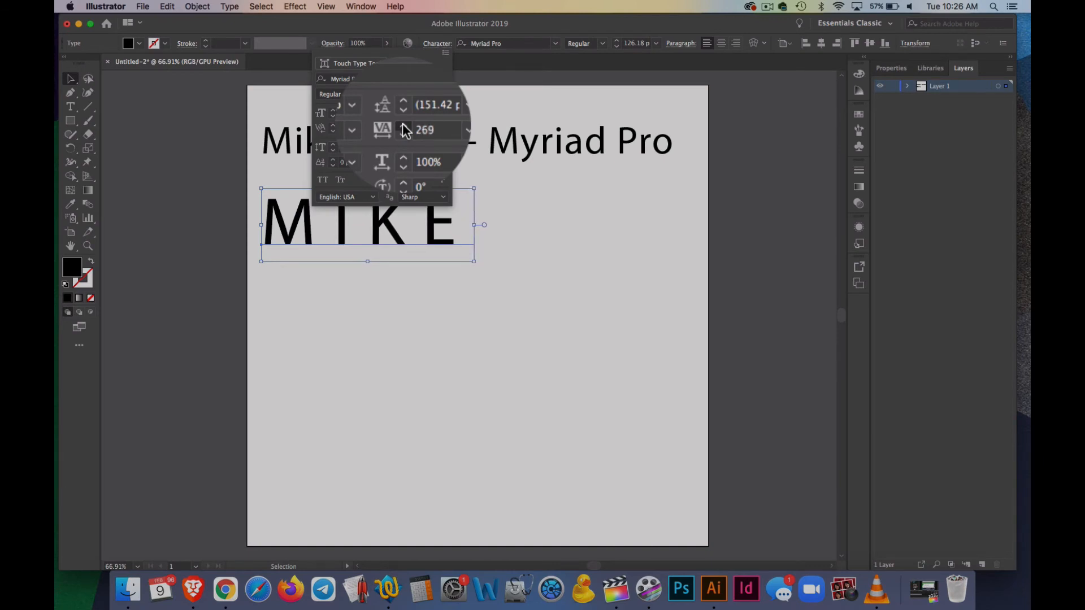
Keep raising the tracking of the capitalised name step by step to roughly 775
{"action": "left_click", "coordinate": [404, 126]}
{"action": "left_click", "coordinate": [403, 127]}
{"action": "left_click", "coordinate": [404, 127]}
{"action": "left_click", "coordinate": [403, 127]}
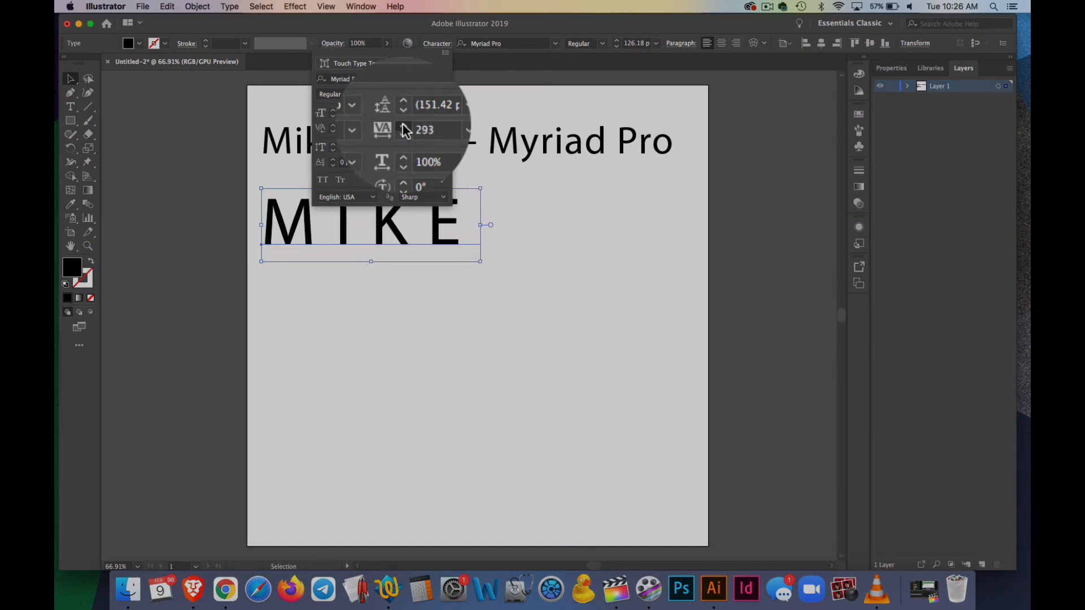
{"action": "left_click", "coordinate": [403, 127]}
{"action": "left_click", "coordinate": [404, 127]}
{"action": "left_click", "coordinate": [404, 127]}
{"action": "left_click", "coordinate": [403, 126]}
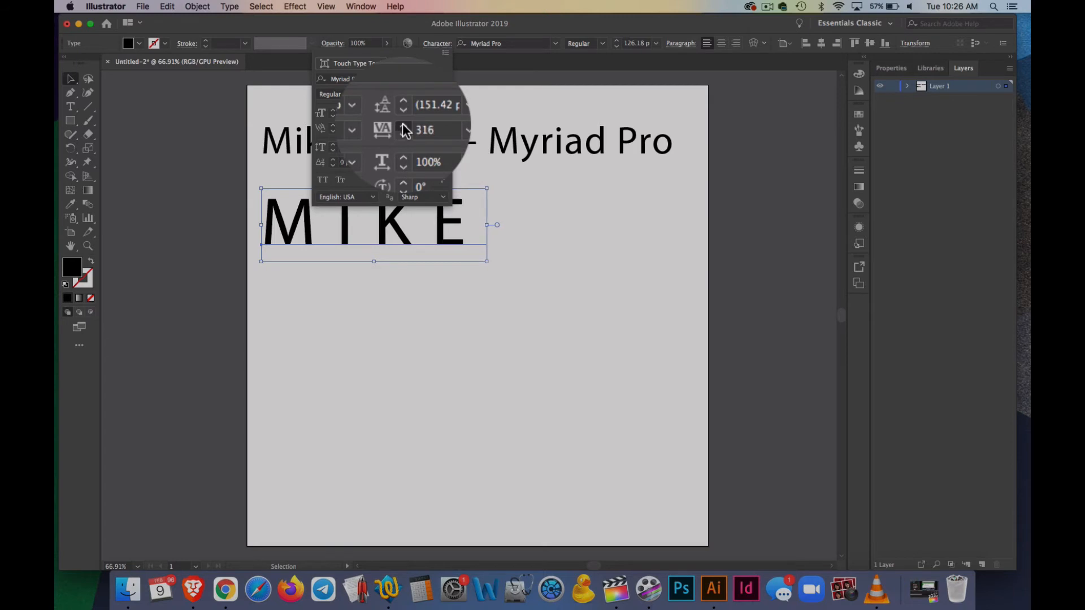
{"action": "left_click", "coordinate": [404, 127]}
{"action": "left_click", "coordinate": [404, 127]}
{"action": "left_click", "coordinate": [404, 127]}
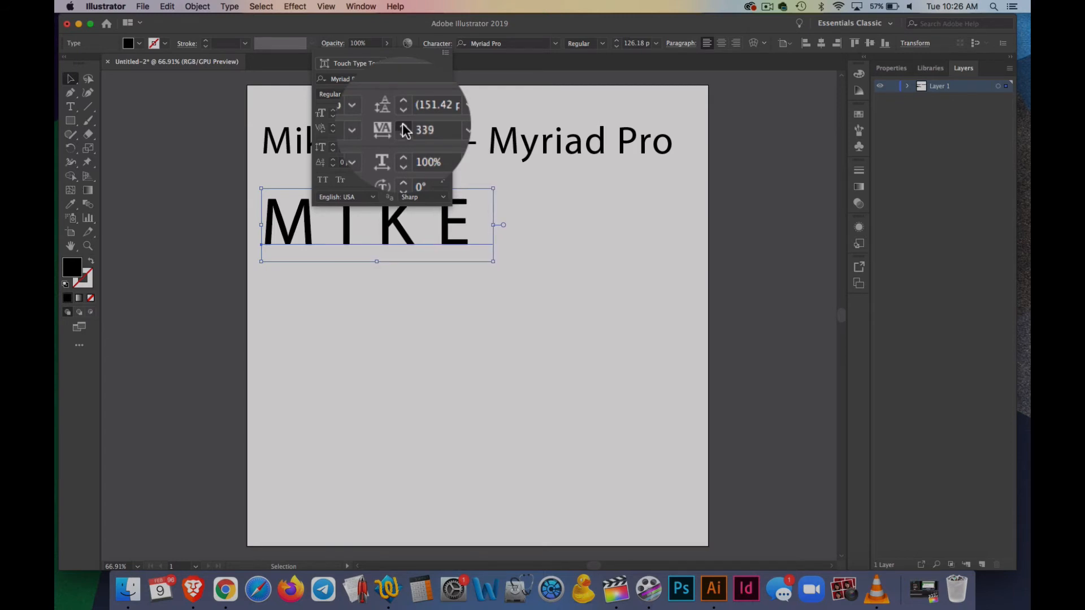
{"action": "left_click", "coordinate": [404, 127]}
{"action": "left_click", "coordinate": [404, 126]}
{"action": "left_click", "coordinate": [404, 127]}
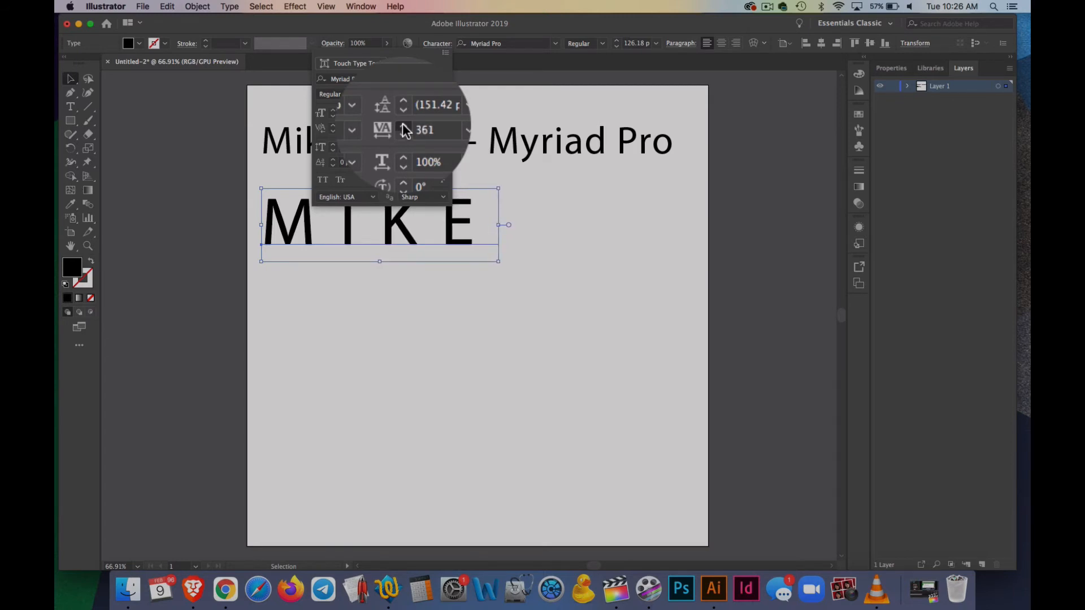
{"action": "left_click", "coordinate": [404, 127]}
{"action": "left_click", "coordinate": [404, 126]}
{"action": "left_click", "coordinate": [403, 127]}
{"action": "left_click", "coordinate": [403, 127]}
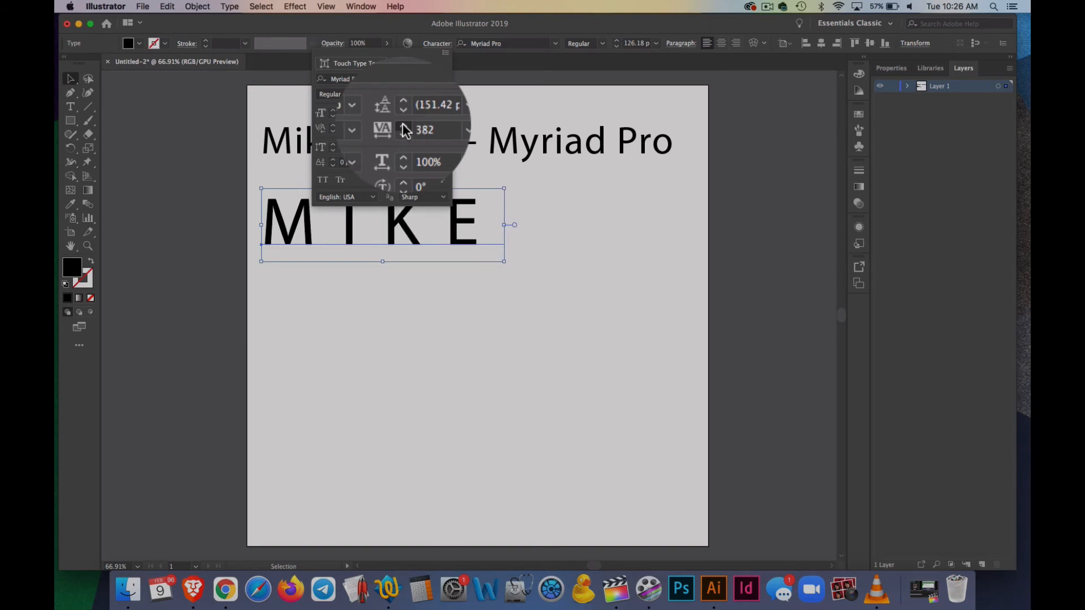
{"action": "left_click", "coordinate": [403, 127]}
{"action": "left_click", "coordinate": [403, 127]}
{"action": "left_click", "coordinate": [404, 127]}
{"action": "left_click", "coordinate": [403, 127]}
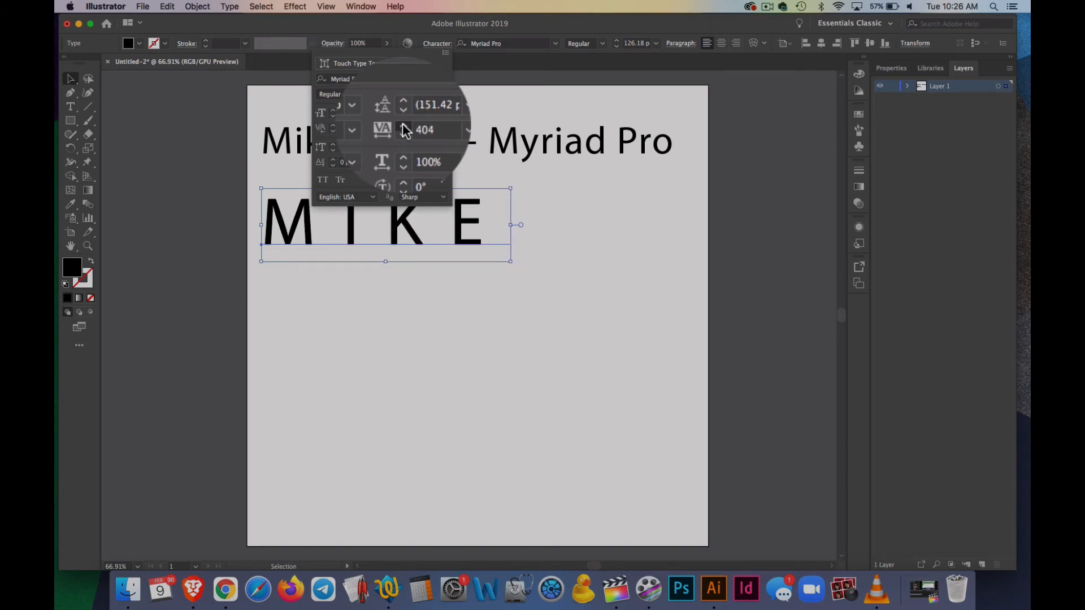
{"action": "left_click", "coordinate": [404, 126]}
{"action": "left_click", "coordinate": [403, 126]}
{"action": "left_click", "coordinate": [403, 127]}
{"action": "left_click", "coordinate": [404, 126]}
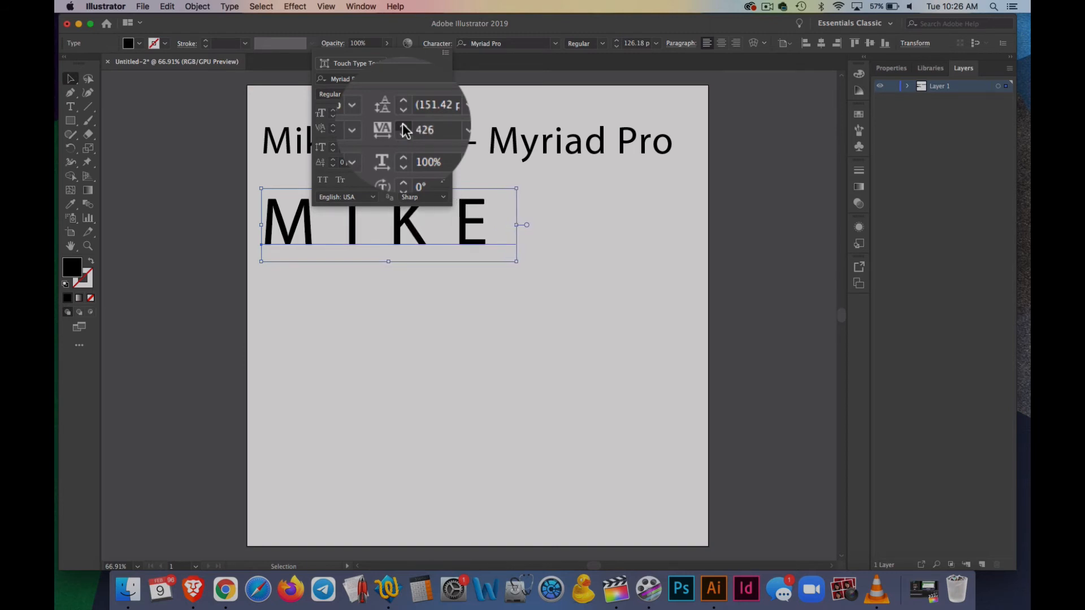
{"action": "left_click", "coordinate": [404, 127]}
{"action": "left_click", "coordinate": [404, 127]}
{"action": "left_click", "coordinate": [403, 126]}
{"action": "left_click", "coordinate": [404, 127]}
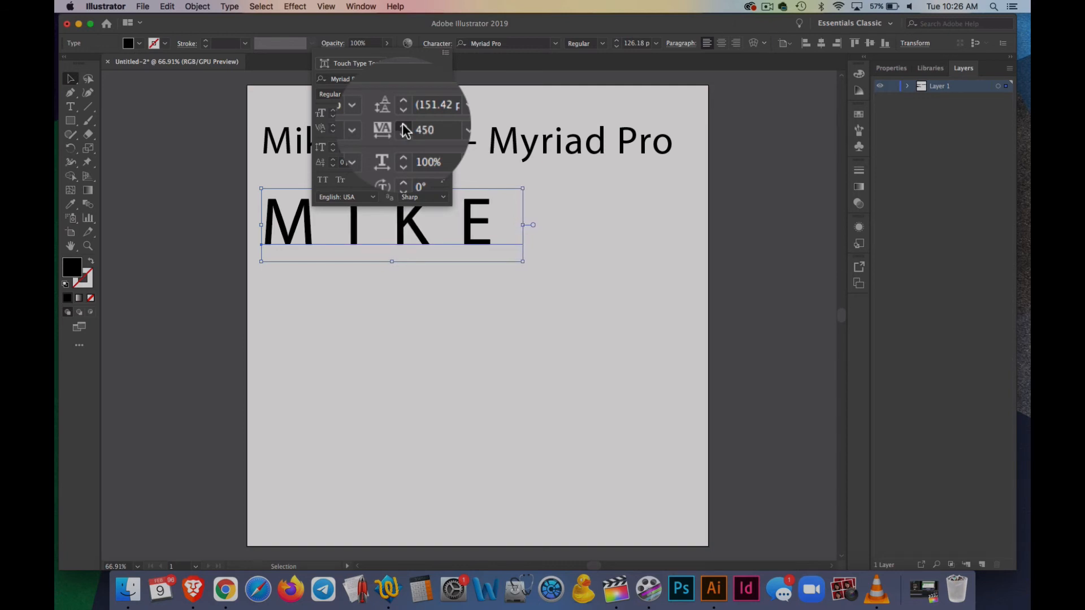
{"action": "left_click", "coordinate": [403, 127]}
{"action": "left_click", "coordinate": [403, 127]}
{"action": "left_click", "coordinate": [404, 126]}
{"action": "left_click", "coordinate": [403, 127]}
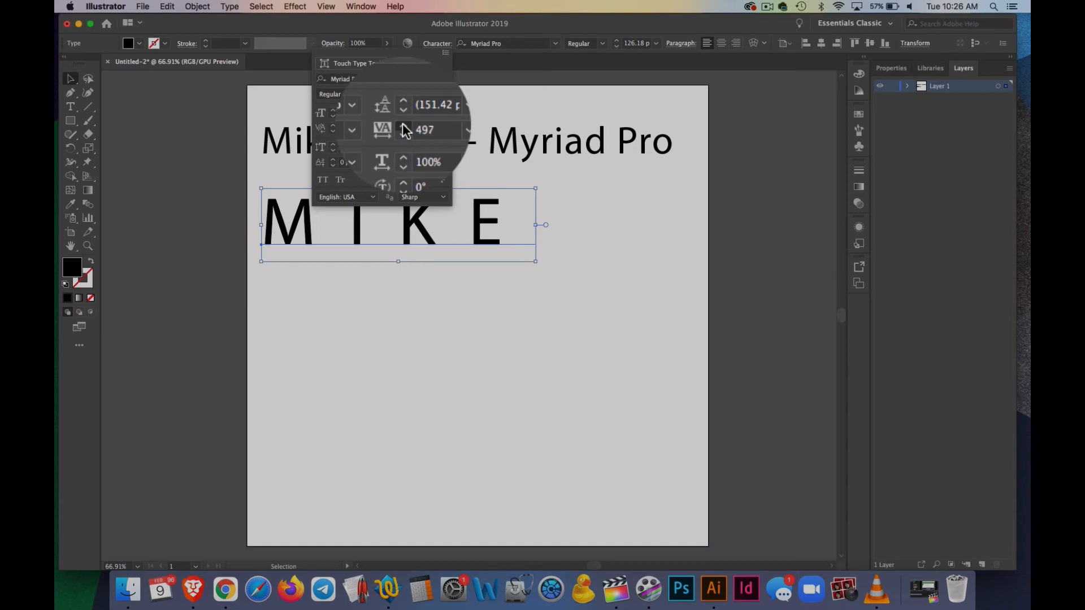
{"action": "left_click", "coordinate": [403, 126]}
{"action": "left_click", "coordinate": [403, 127]}
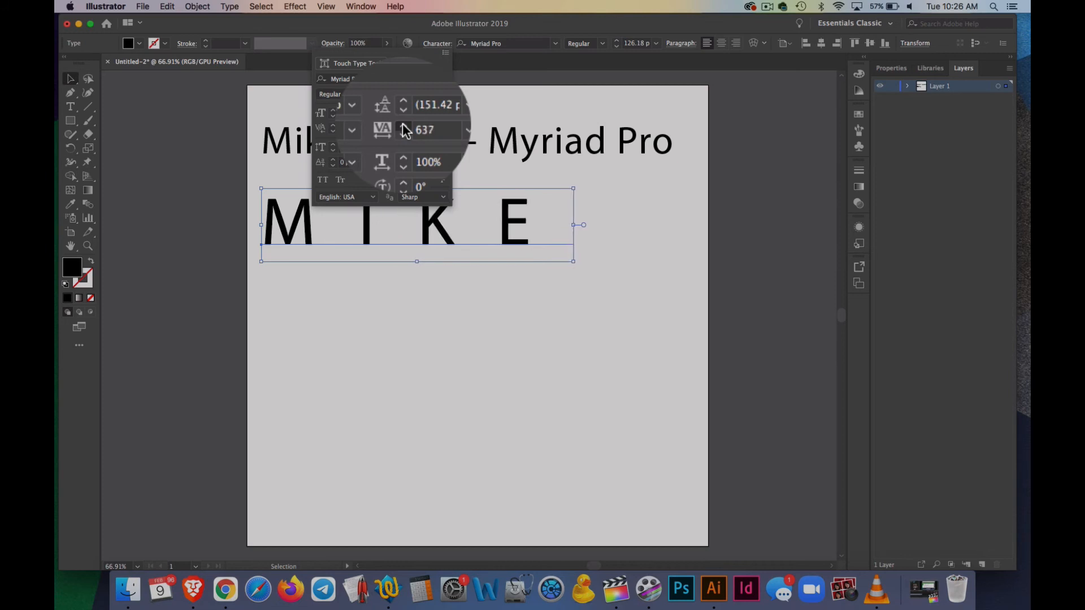
{"action": "left_click_drag", "start_coordinate": [403, 126], "coordinate": [403, 127]}
Set the tracking of the capitalised name to 1000 and move it up closer to the first text line
{"action": "left_click", "coordinate": [419, 130]}
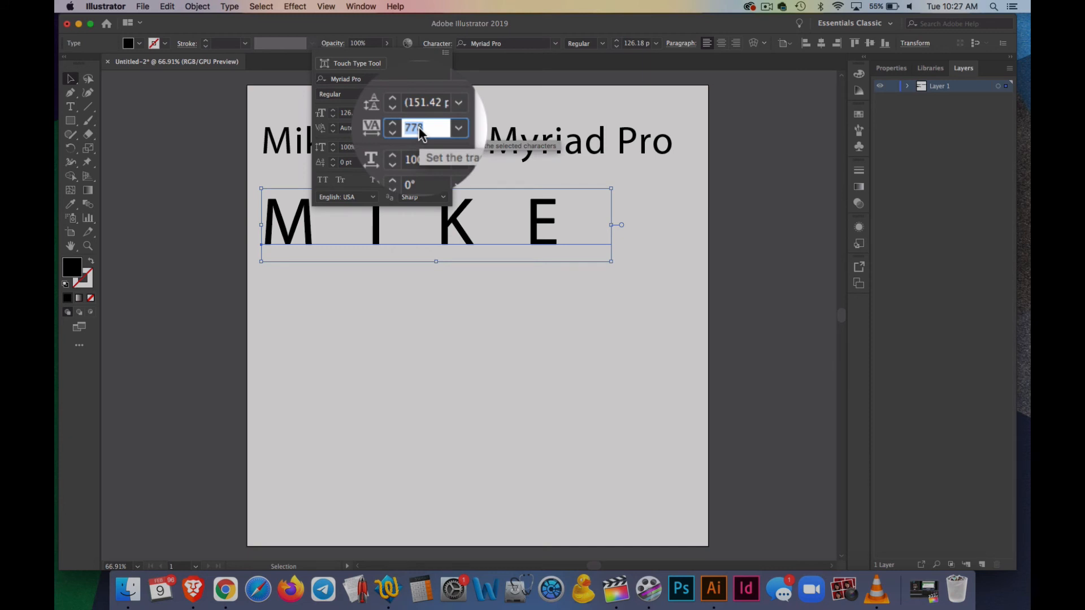
{"action": "type", "text": "1000"}
{"action": "key", "text": "Return"}
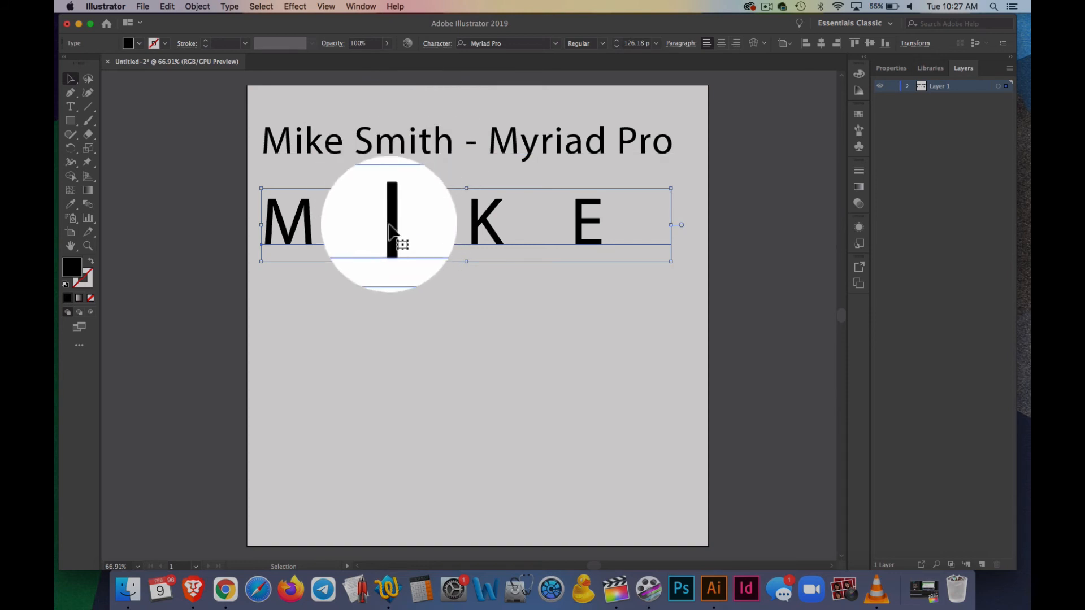
{"action": "mouse_move", "coordinate": [393, 220]}
{"action": "left_mouse_down"}
{"action": "mouse_move", "coordinate": [417, 216]}
{"action": "mouse_move", "coordinate": [394, 203]}
{"action": "left_mouse_up"}
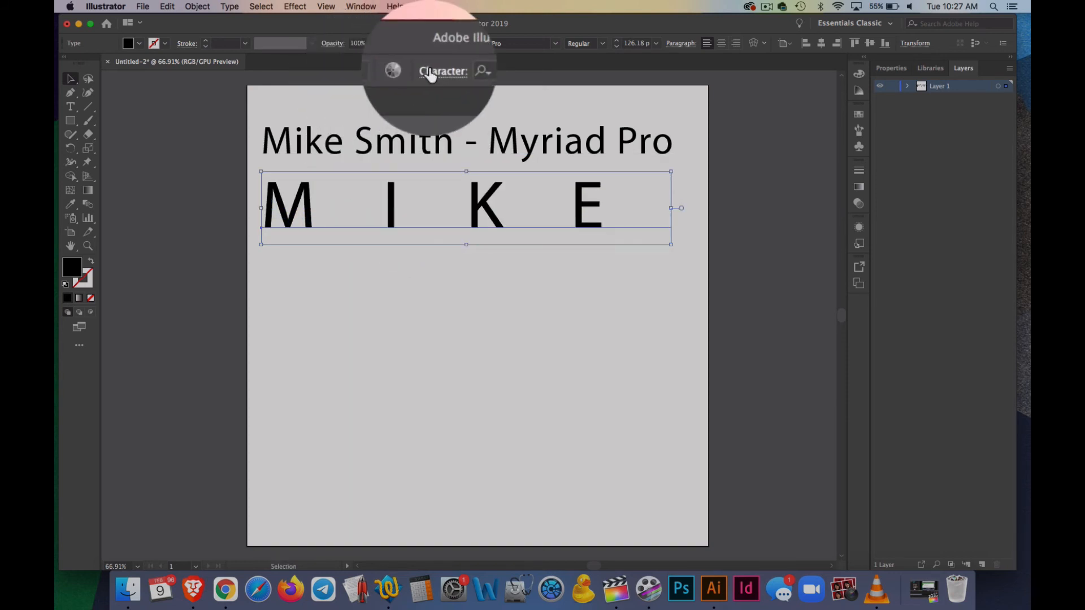
Set the tracking of the capitalised name to 1200 and shift it sideways to centre its letters beneath the first line
{"action": "left_click", "coordinate": [436, 43]}
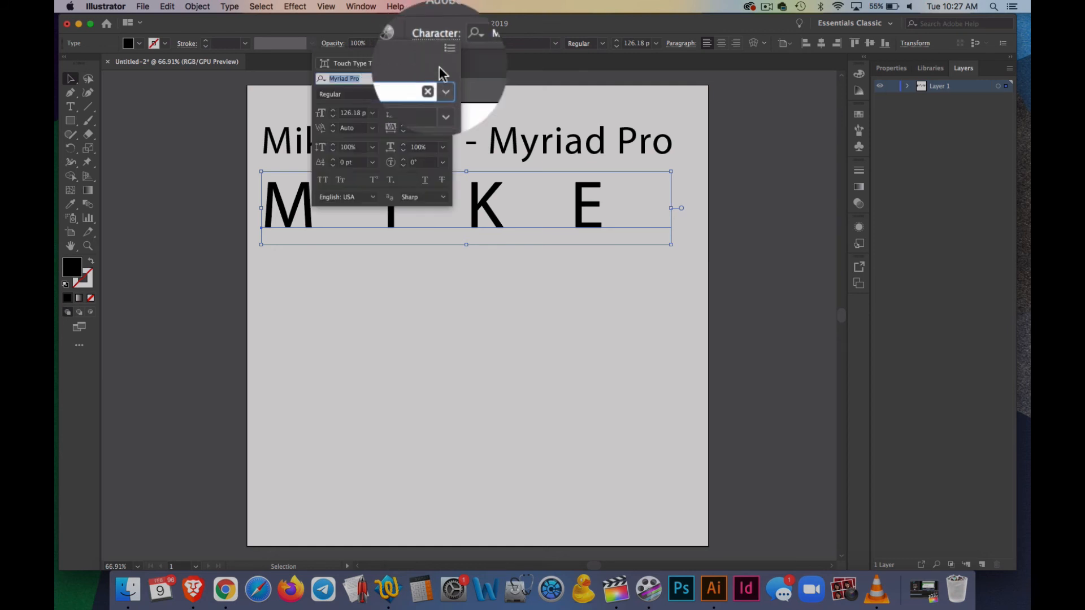
{"action": "left_click", "coordinate": [421, 129]}
{"action": "type", "text": "1200"}
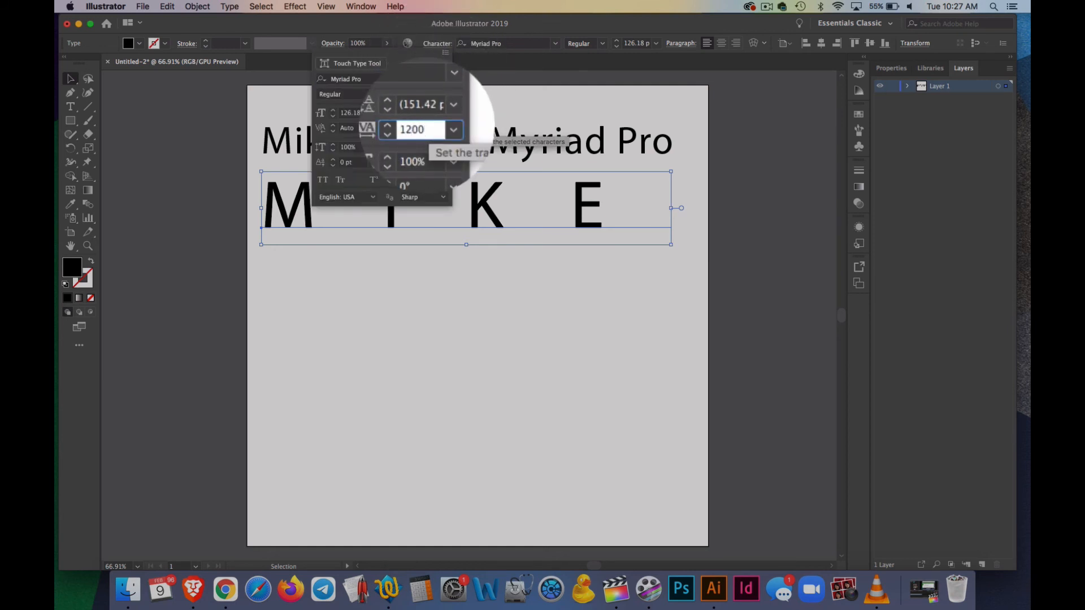
{"action": "key", "text": "Return"}
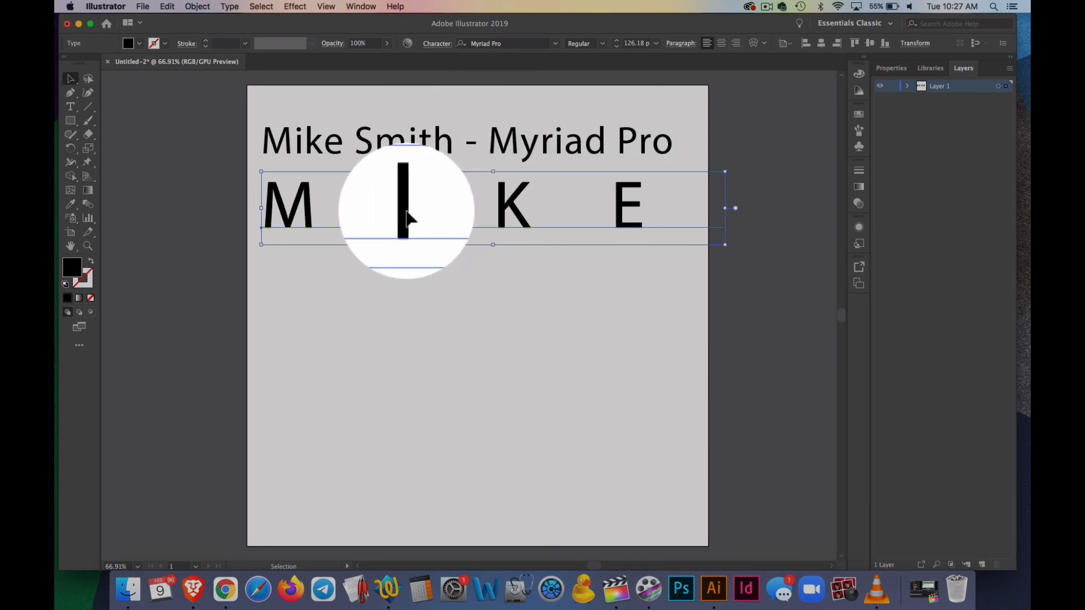
{"action": "left_click_drag", "start_coordinate": [408, 217], "coordinate": [423, 218]}
{"action": "left_click", "coordinate": [471, 282]}
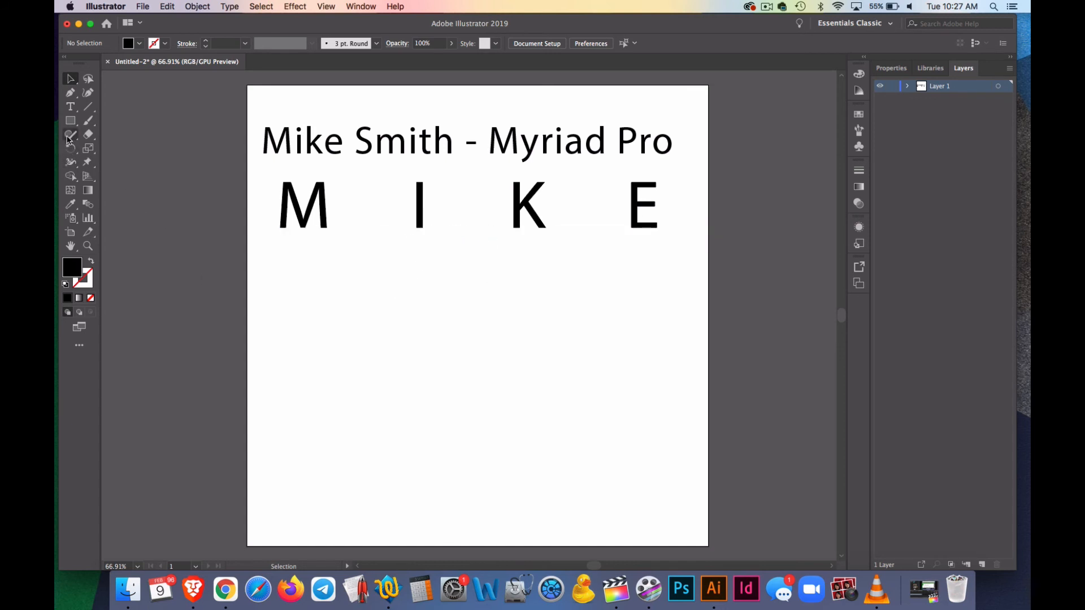
Add a third text object reading "Hello This Is A Test" in the open area below the capitalised name
{"action": "left_click", "coordinate": [70, 106]}
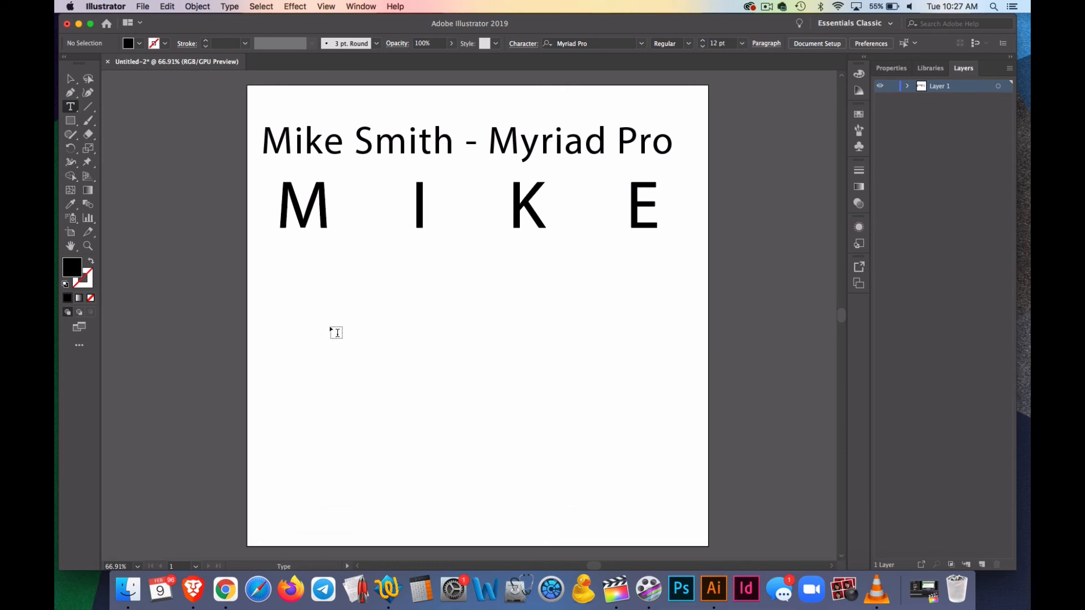
{"action": "left_click", "coordinate": [281, 318]}
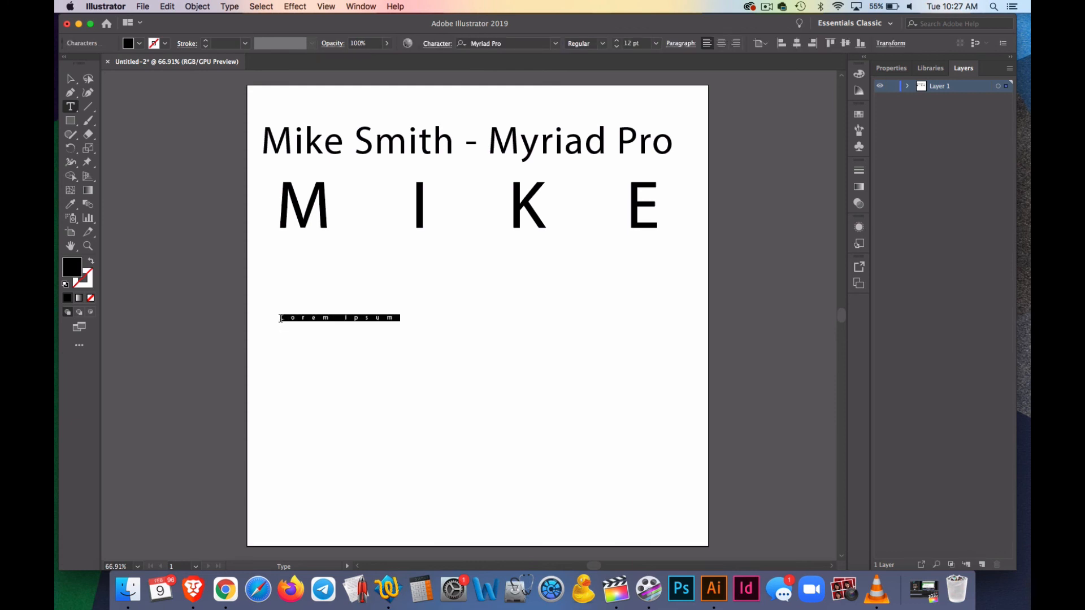
{"action": "type", "text": "He"}
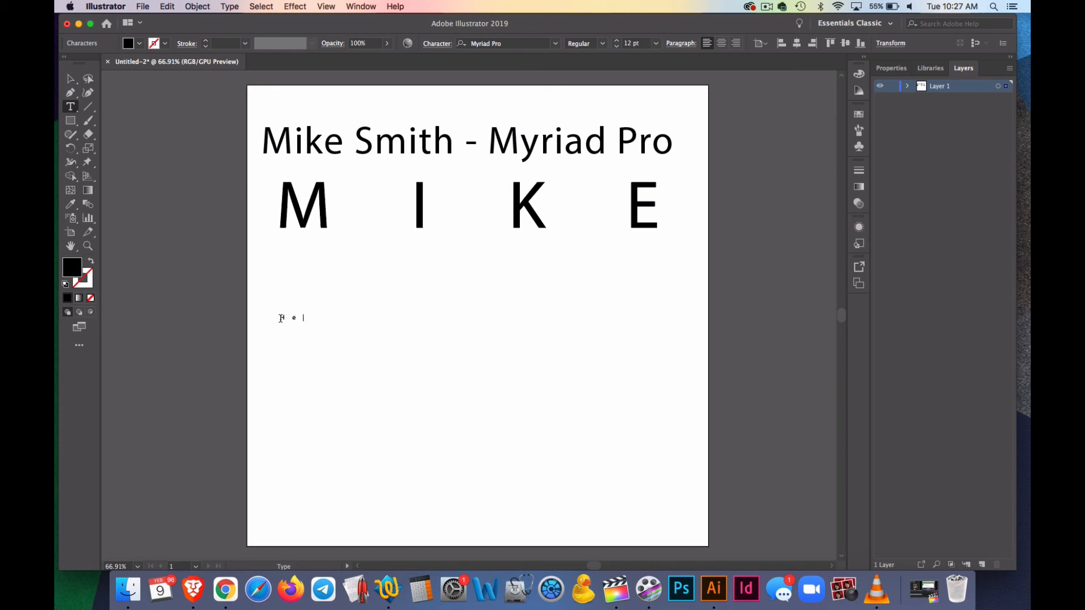
{"action": "type", "text": "llo This Is A Test"}
{"action": "left_click", "coordinate": [56, 94]}
{"action": "left_click", "coordinate": [71, 79]}
{"action": "key", "text": "Escape"}
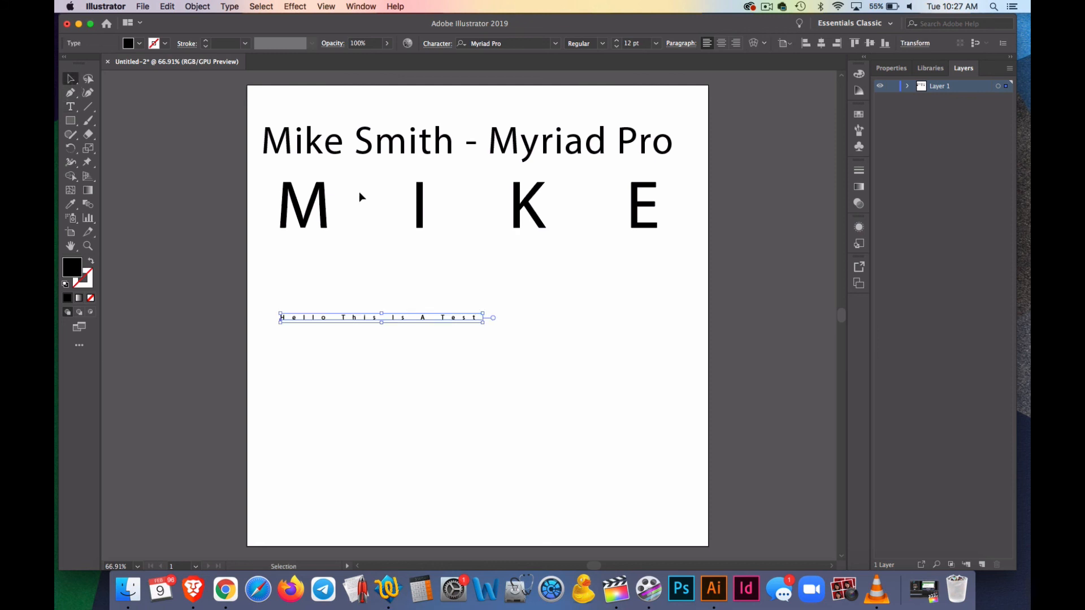
Enlarge the "Hello This Is A Test" text proportionally to about 46 pt and set its tracking to 0
{"action": "left_click_drag", "start_coordinate": [483, 326], "coordinate": [907, 434]}
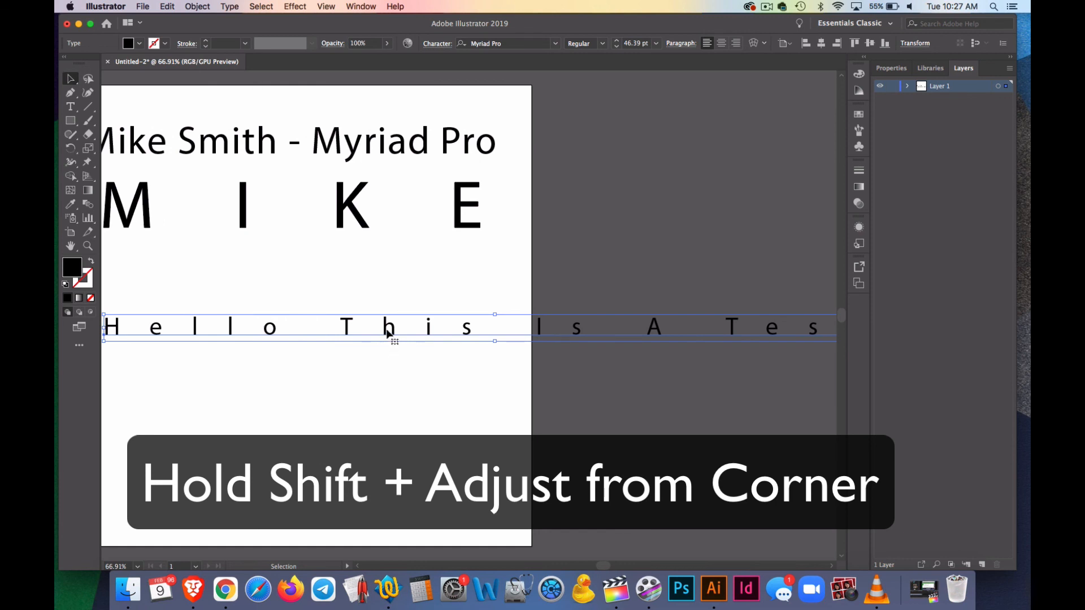
{"action": "left_click", "coordinate": [439, 44]}
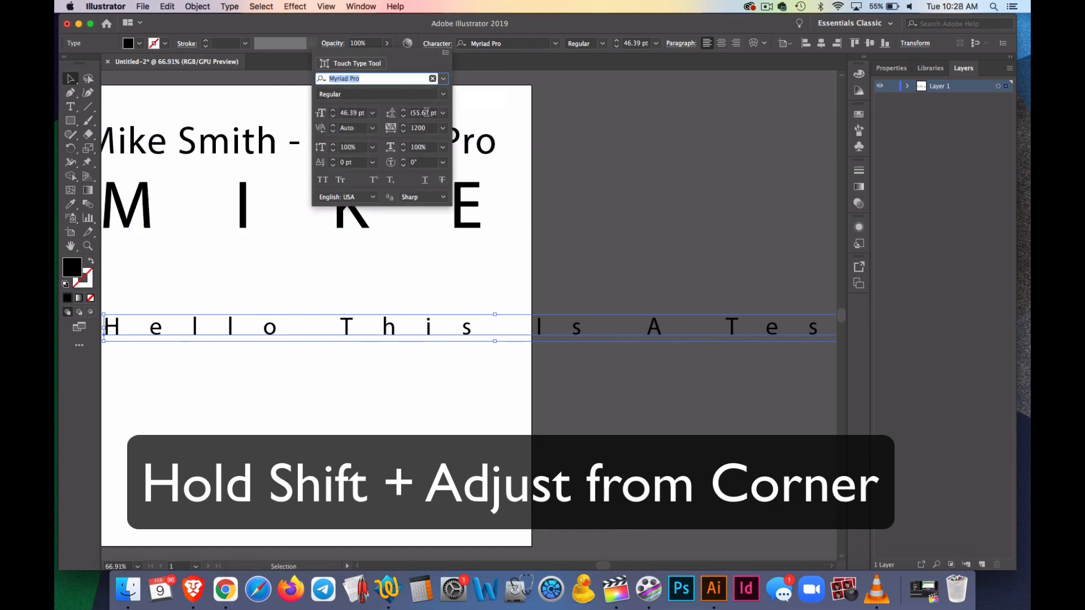
{"action": "left_click", "coordinate": [422, 129]}
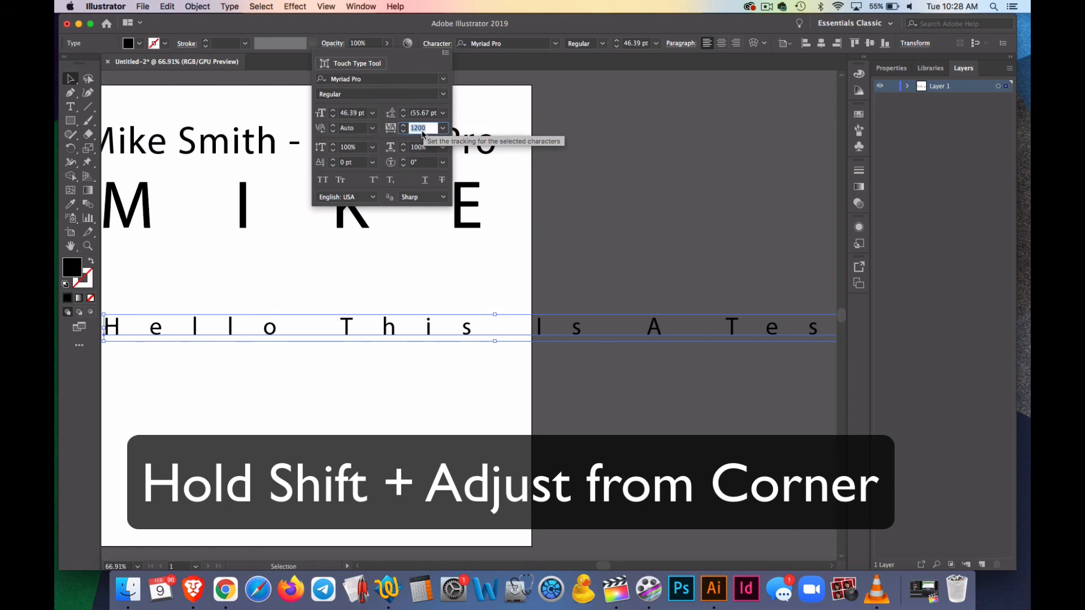
{"action": "type", "text": "0"}
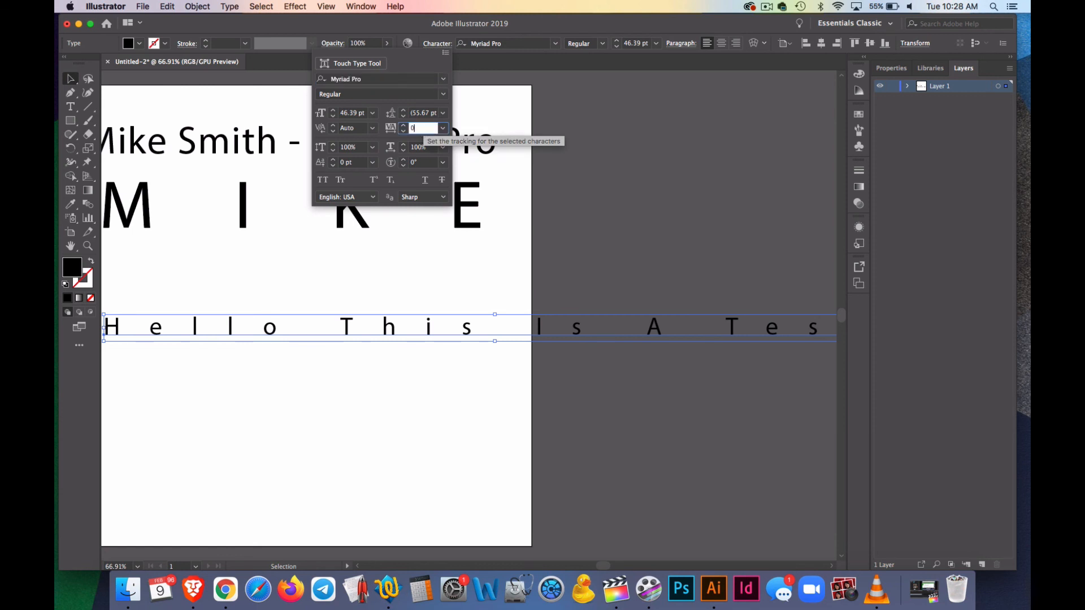
{"action": "key", "text": "Return"}
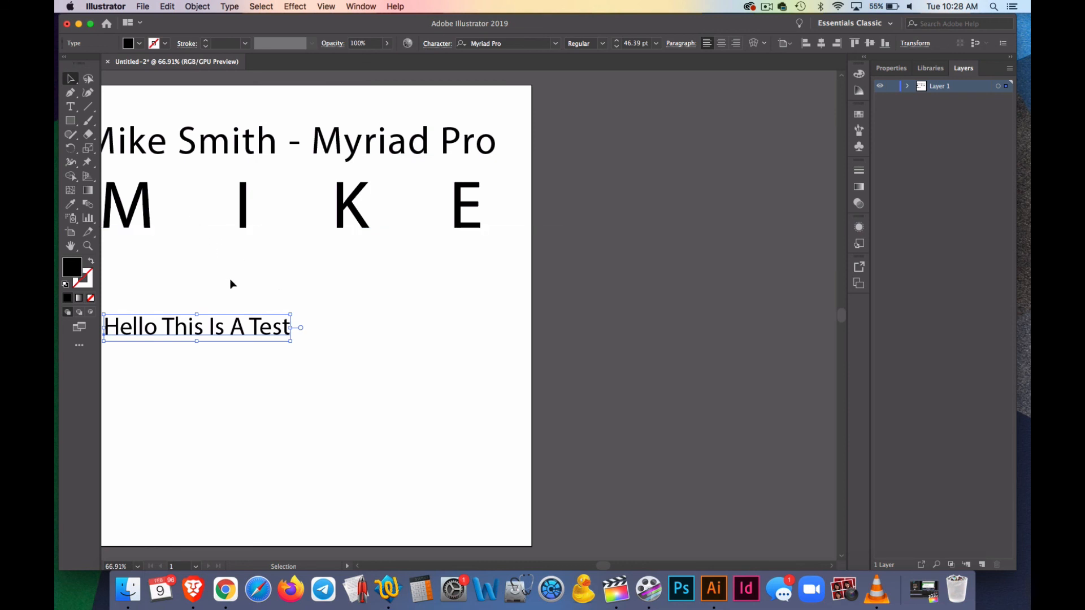
Enlarge "Hello This Is A Test" proportionally to about 103 pt, matching the first line's width, and position it just beneath the capitalised name
{"action": "scroll", "coordinate": [265, 289], "scroll_direction": "left", "scroll_amount": 5}
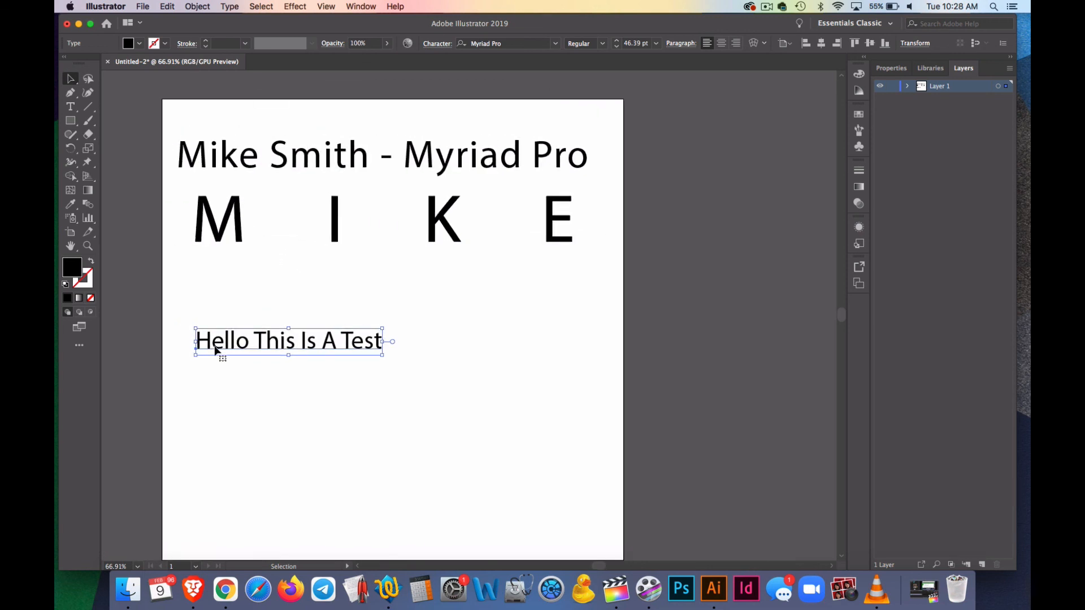
{"action": "left_click_drag", "start_coordinate": [215, 344], "coordinate": [199, 313]}
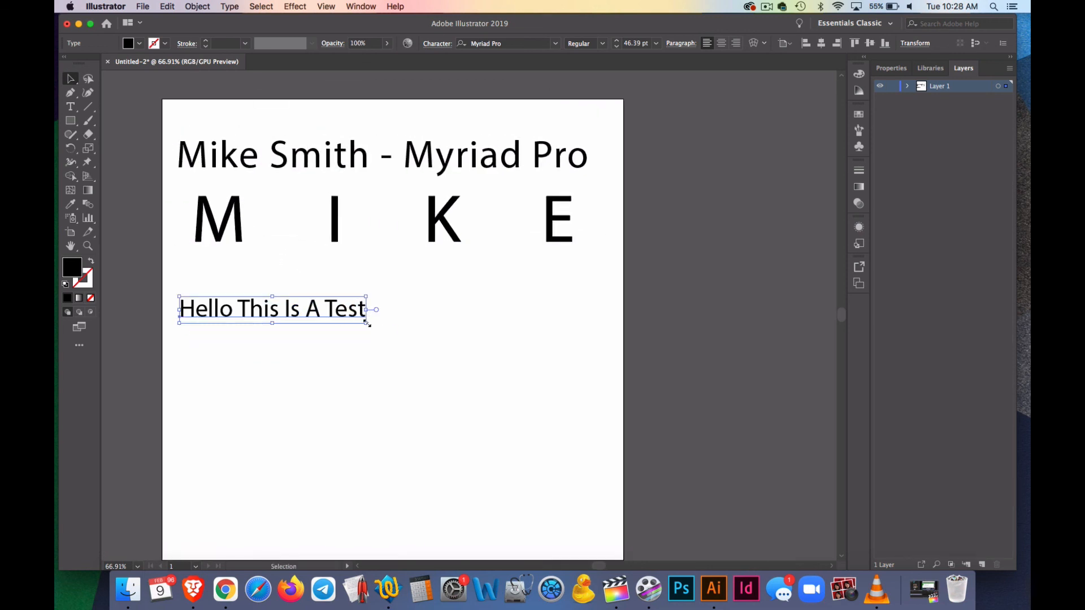
{"action": "left_click_drag", "start_coordinate": [367, 324], "coordinate": [594, 407]}
{"action": "left_click", "coordinate": [568, 401]}
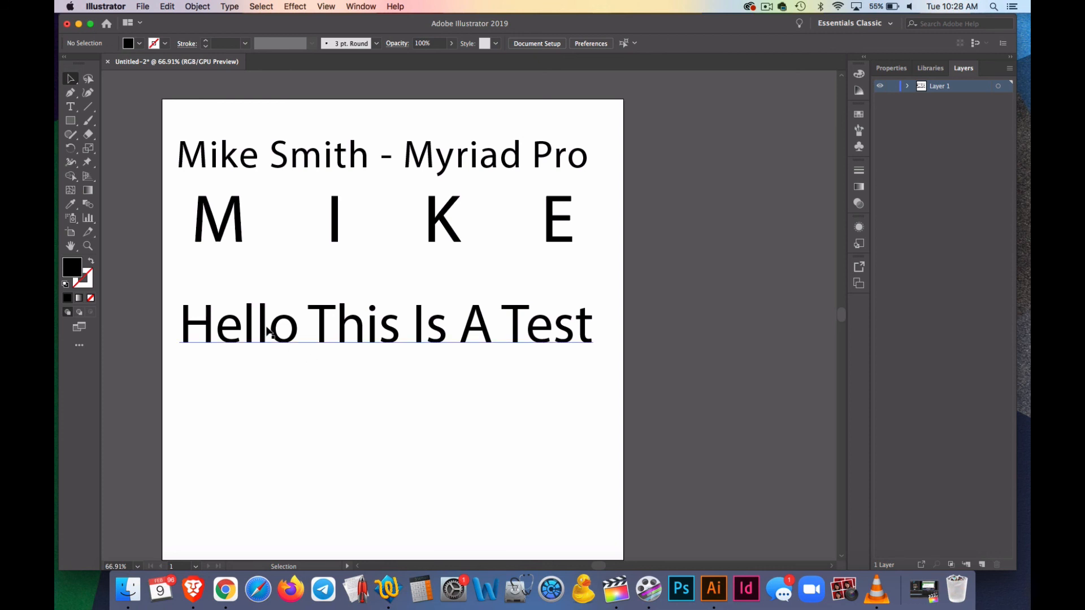
{"action": "left_click_drag", "start_coordinate": [268, 332], "coordinate": [267, 307]}
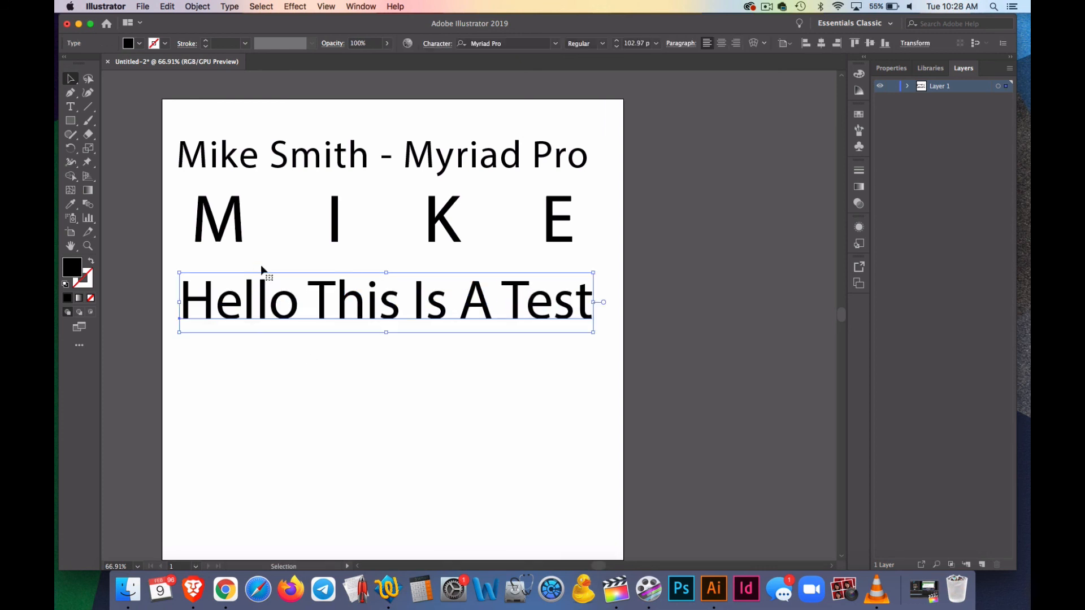